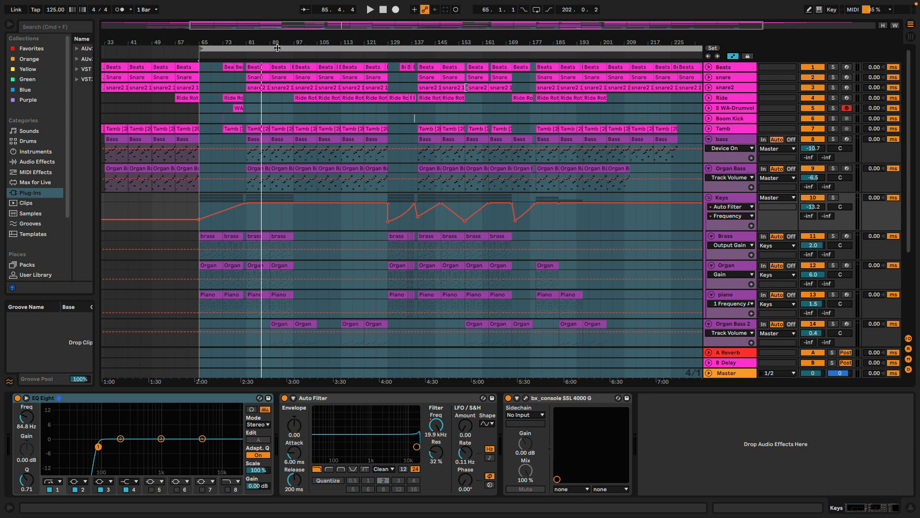
- Solo the Keys group, play it from bar 65 and view the device chains of the Brass, Organ and piano tracks
left_click(834, 197)
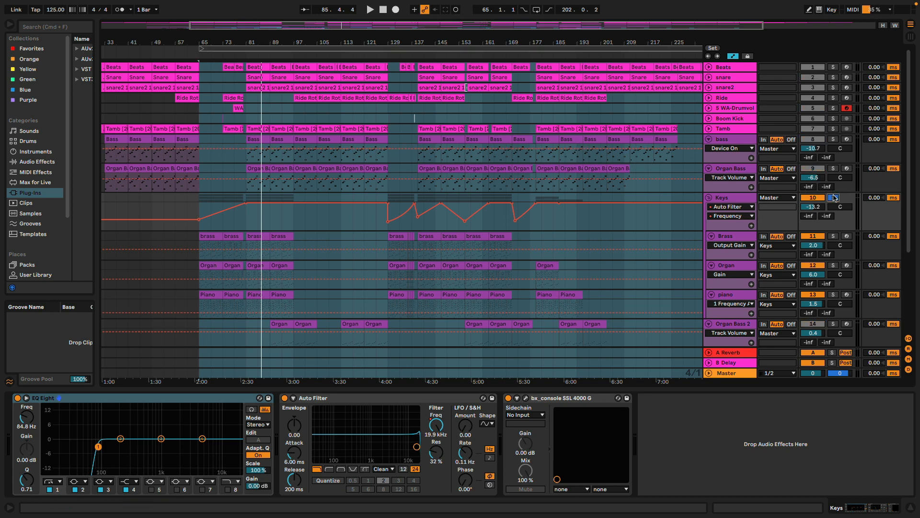
key("space")
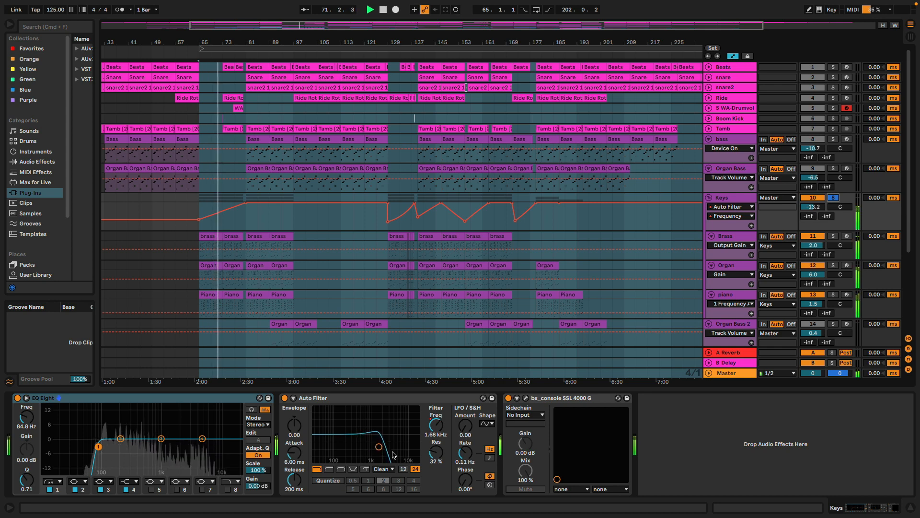
left_click(727, 237)
scroll(728, 243, "down", 2)
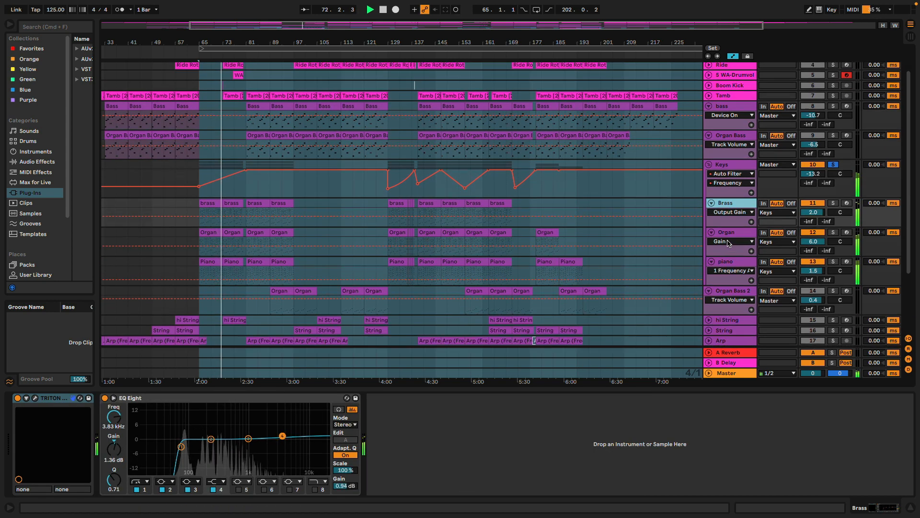
left_click(735, 234)
left_click(731, 227)
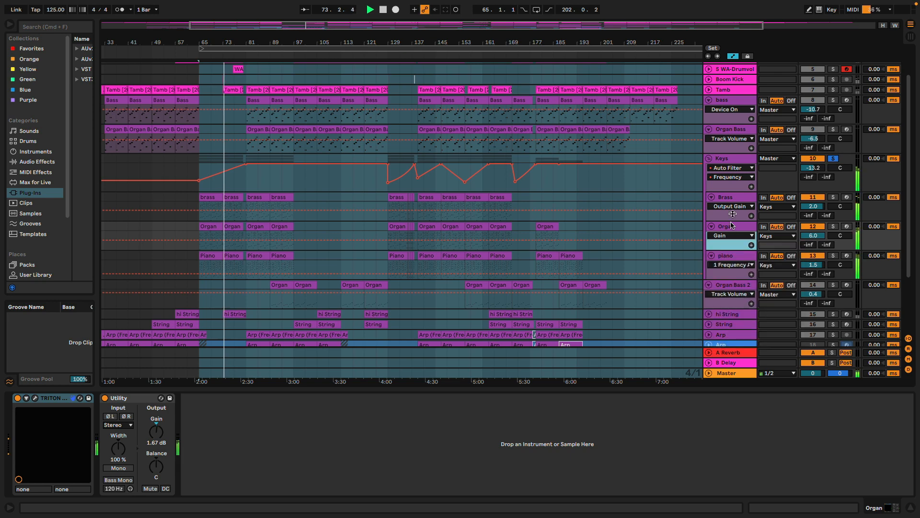
left_click(733, 197)
left_click(726, 227)
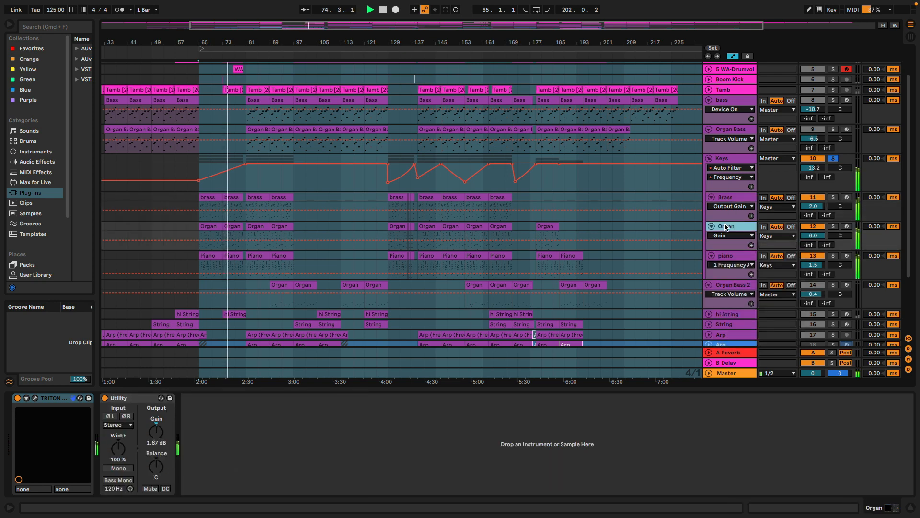
left_click(731, 258)
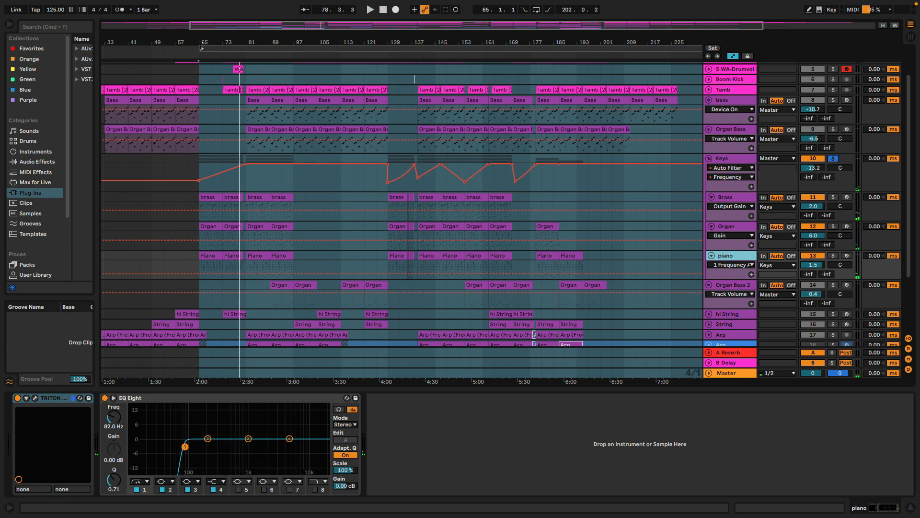
- Move the loop start to bar 81 and select the brass clip that begins there
mouse_move(201, 46)
left_mouse_down()
mouse_move(246, 55)
mouse_move(247, 144)
left_mouse_up()
left_click(330, 197)
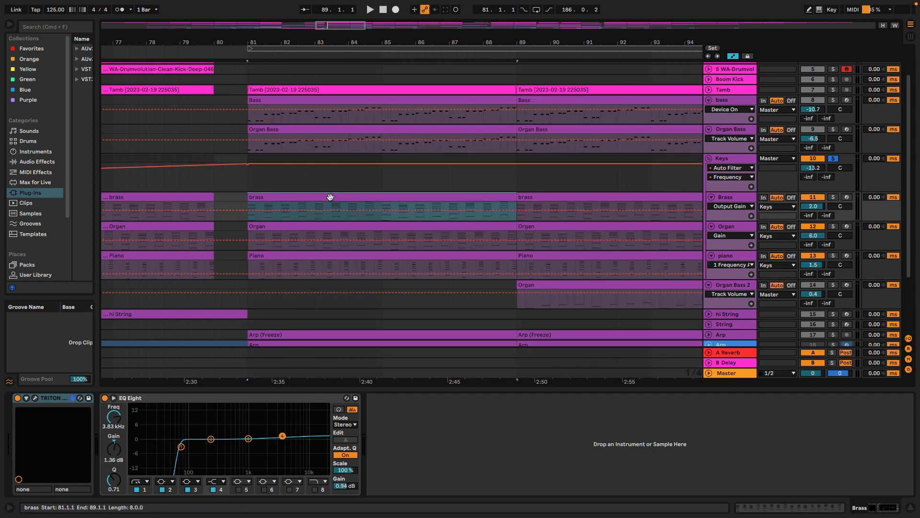
- Compare the note placement in the brass, Organ and Piano clips from bar 81 onward
scroll(330, 199, "up", 5)
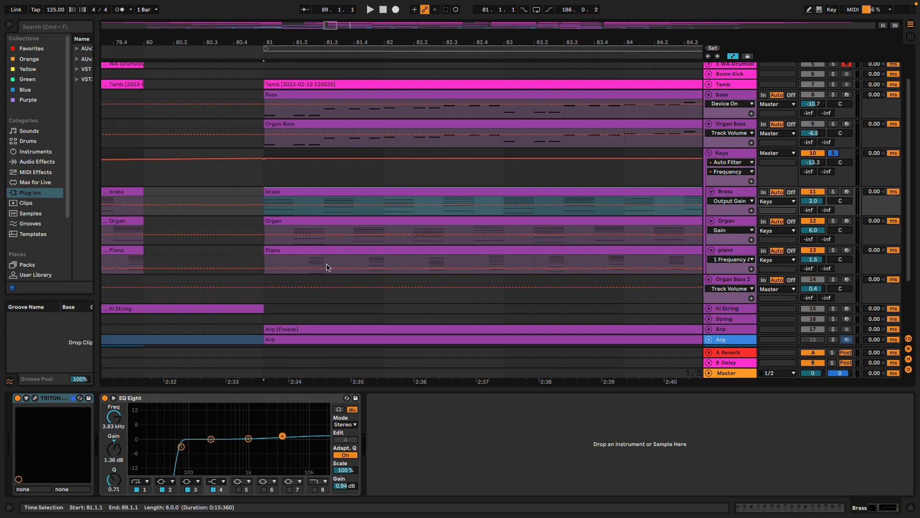
scroll(293, 216, "up", 10)
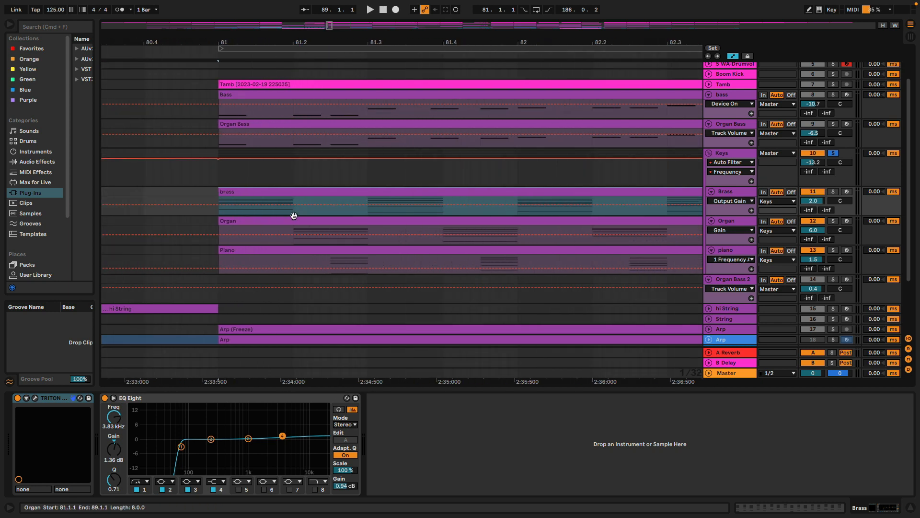
scroll(293, 216, "down", 3)
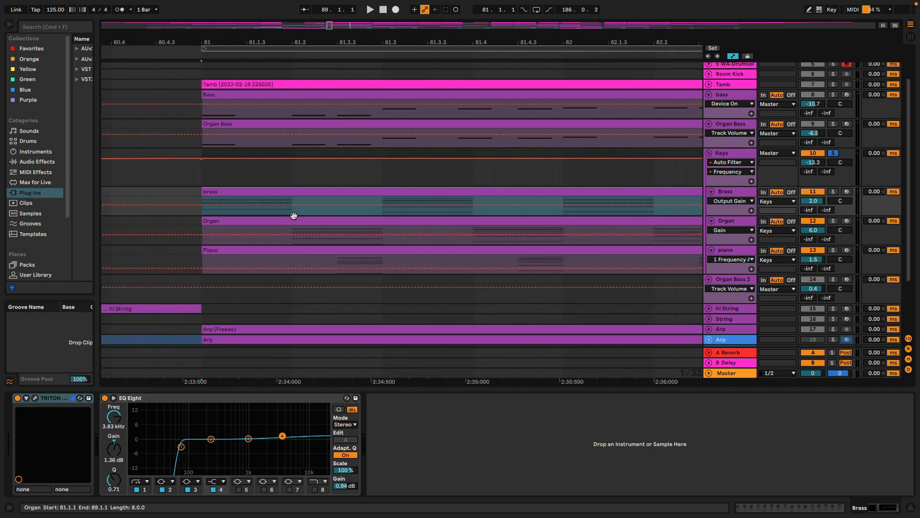
scroll(293, 216, "down", 2)
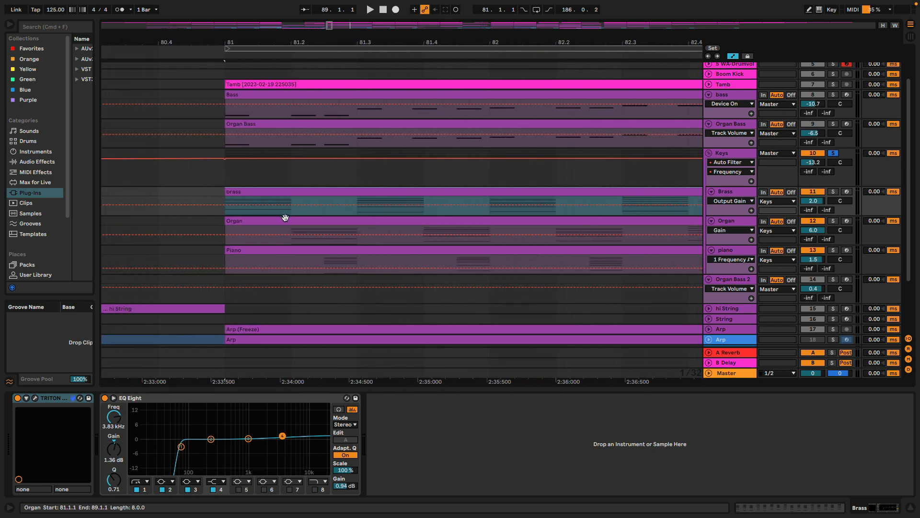
scroll(279, 219, "down", 3)
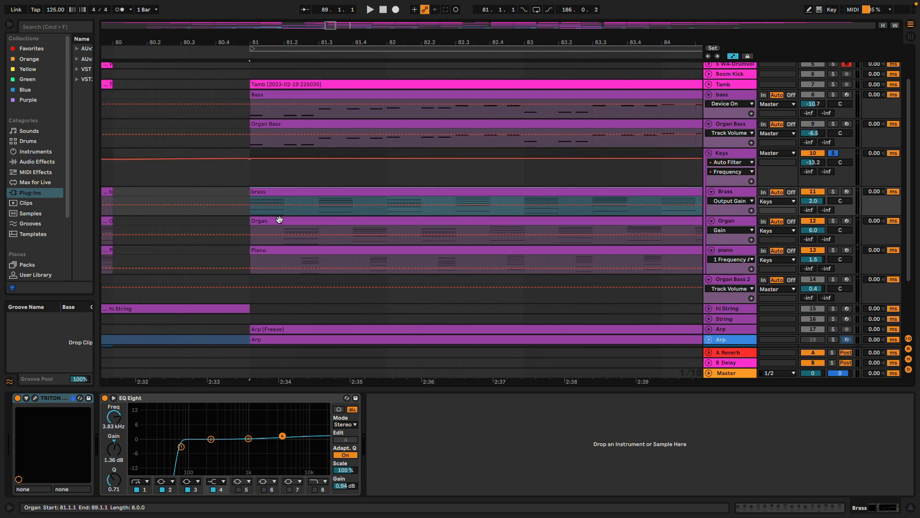
scroll(279, 220, "down", 3)
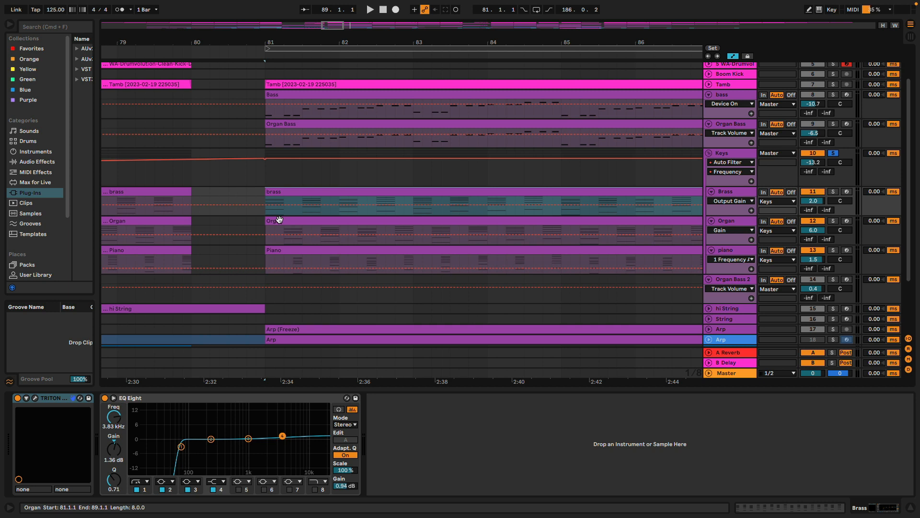
scroll(279, 220, "up", 5)
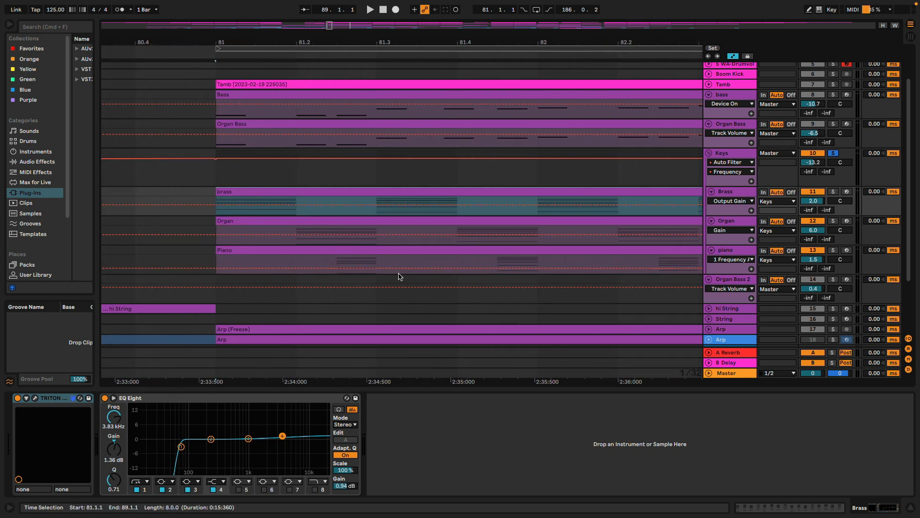
scroll(400, 277, "down", 4)
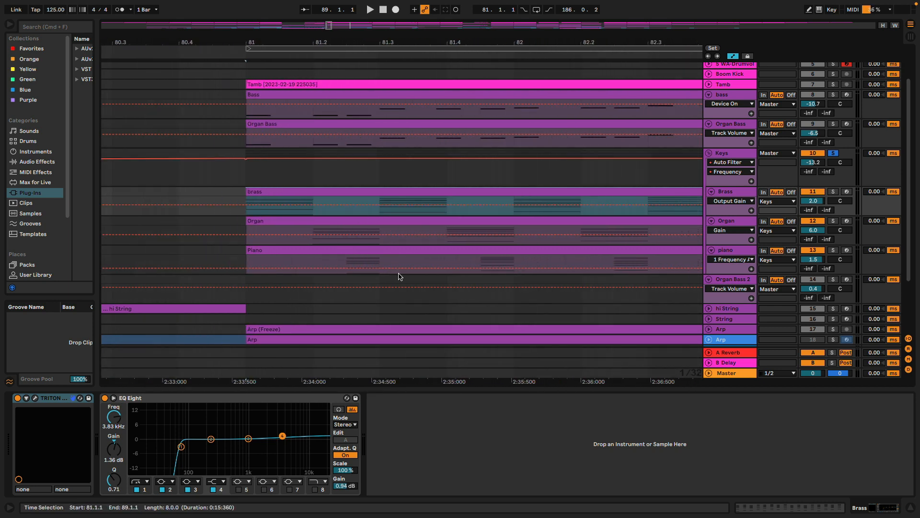
scroll(400, 276, "down", 4)
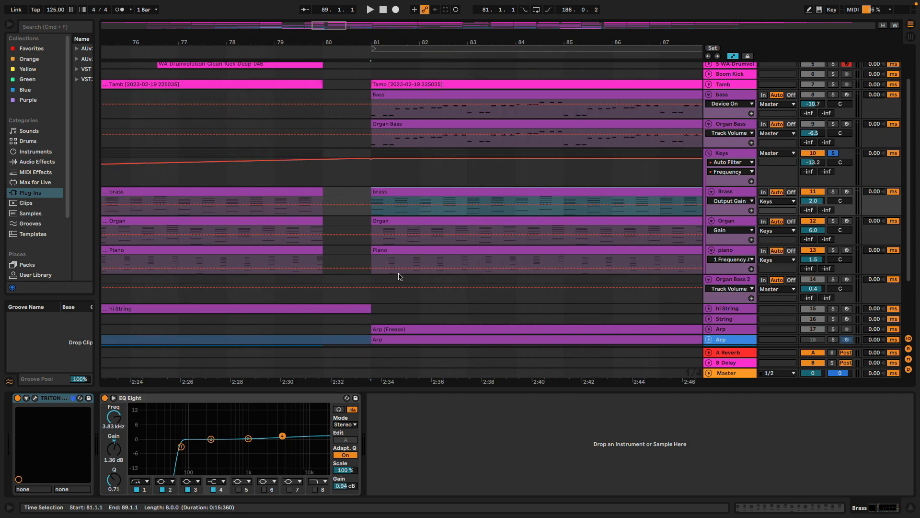
- Select the loop range starting at bar 81 and play the soloed Keys group
left_click(399, 48)
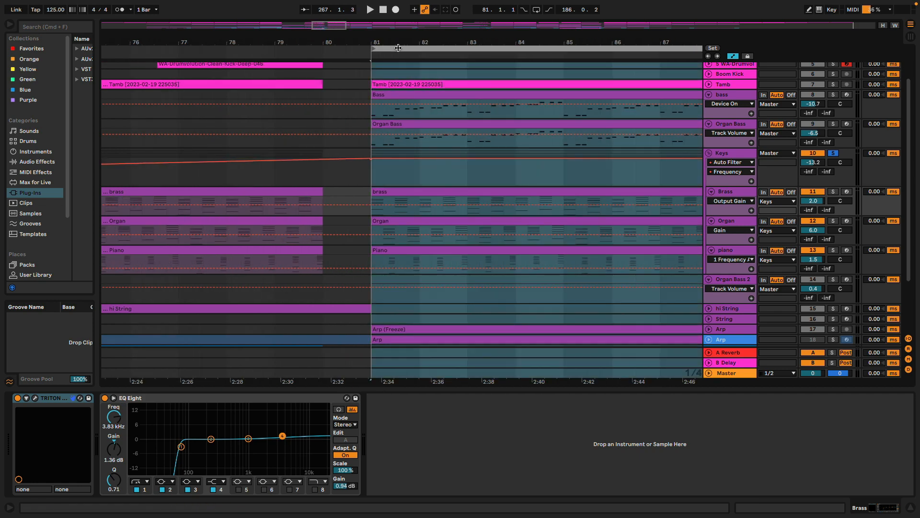
key("space")
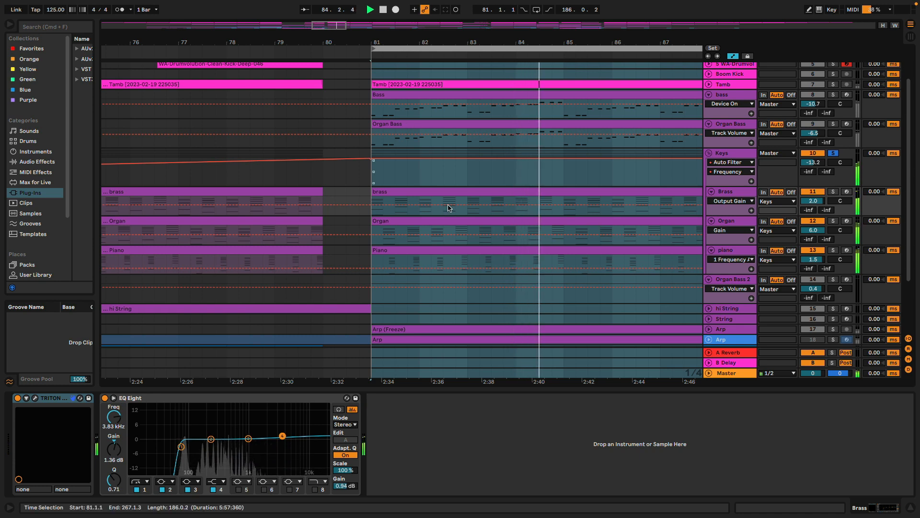
scroll(454, 214, "down", 3)
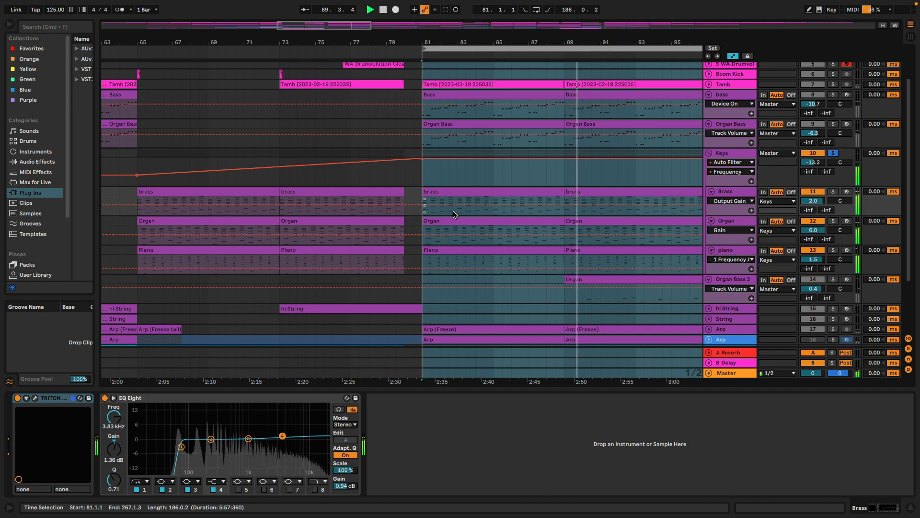
- Solo Organ Bass 2 together with the Keys group and play both from bar 81
scroll(454, 214, "down", 5)
scroll(454, 214, "right", 4)
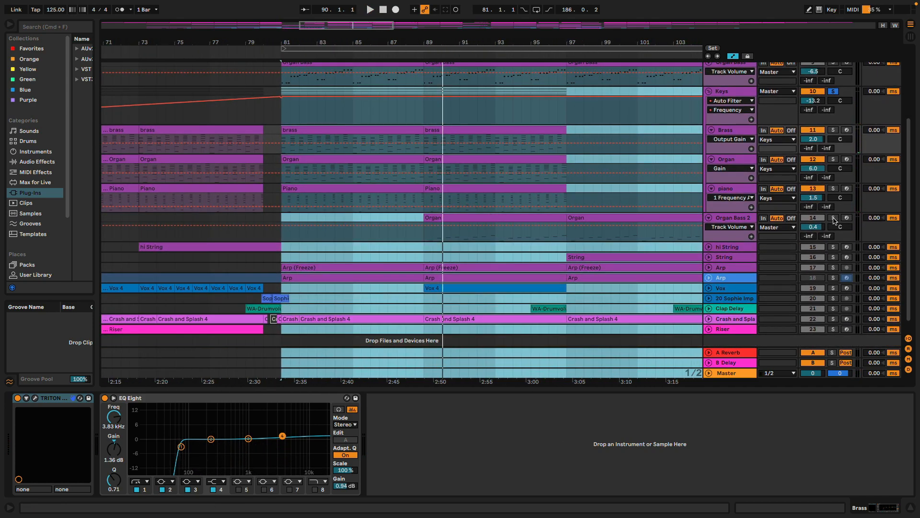
left_click(833, 220)
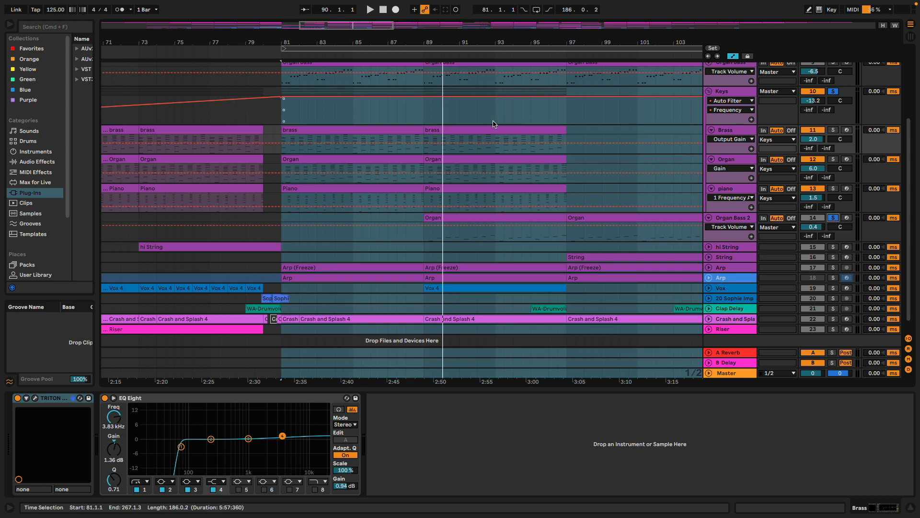
key("space")
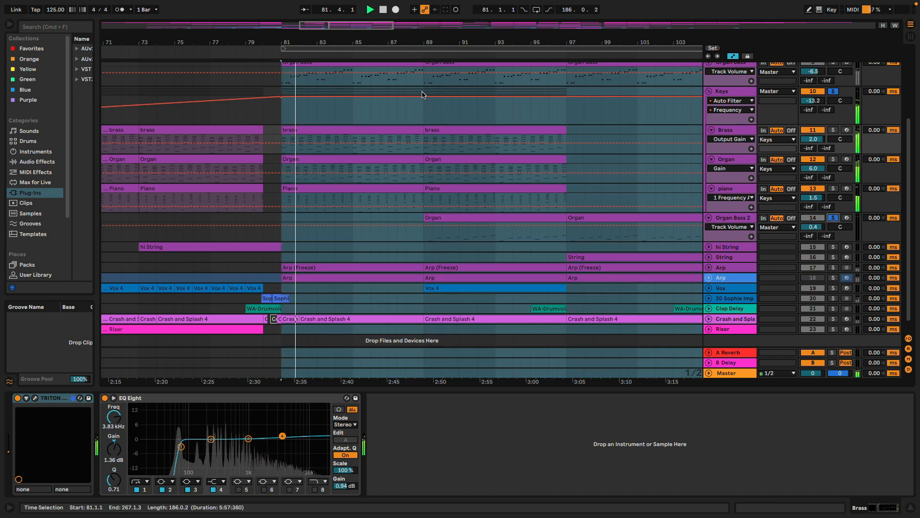
- View the Brass track's TRITON Extreme instrument during playback, then close its window
left_click(728, 131)
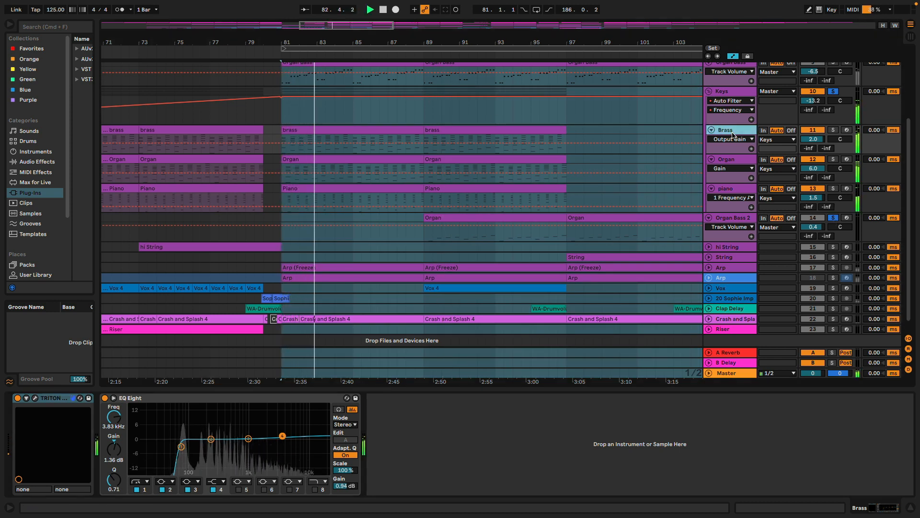
left_click(34, 398)
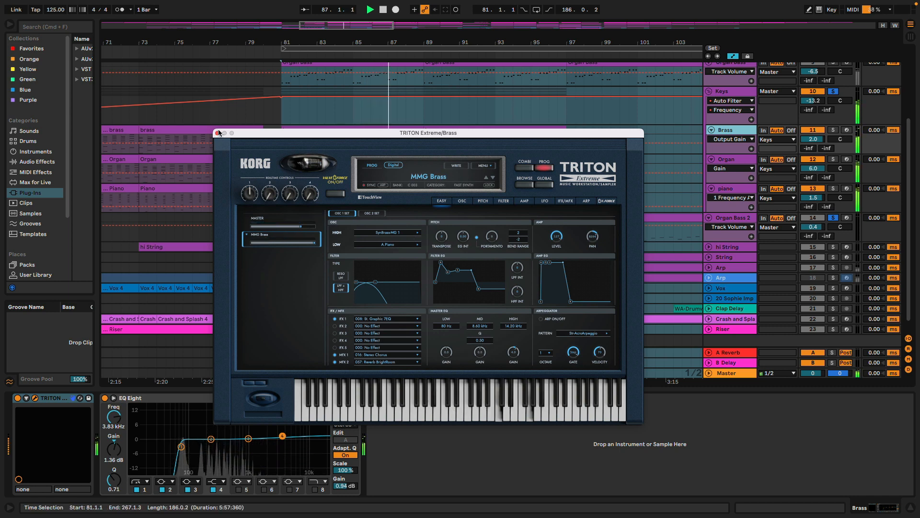
left_click(217, 133)
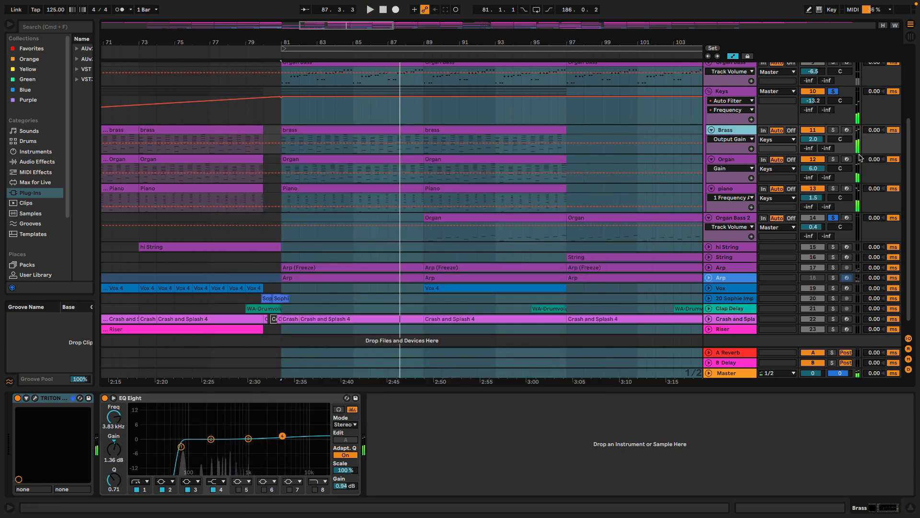
- Solo only the Brass track, listen to it from bar 81, then unsolo it
left_click(834, 92)
left_click(832, 130)
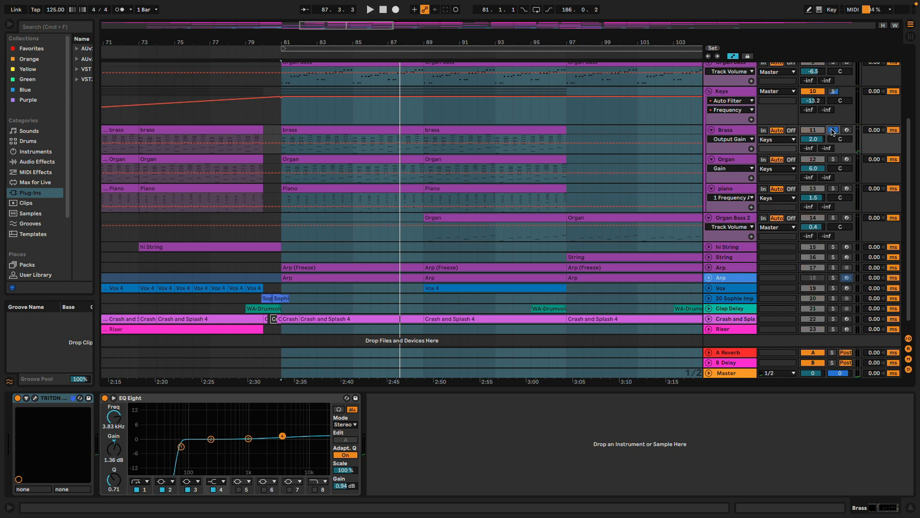
key("space")
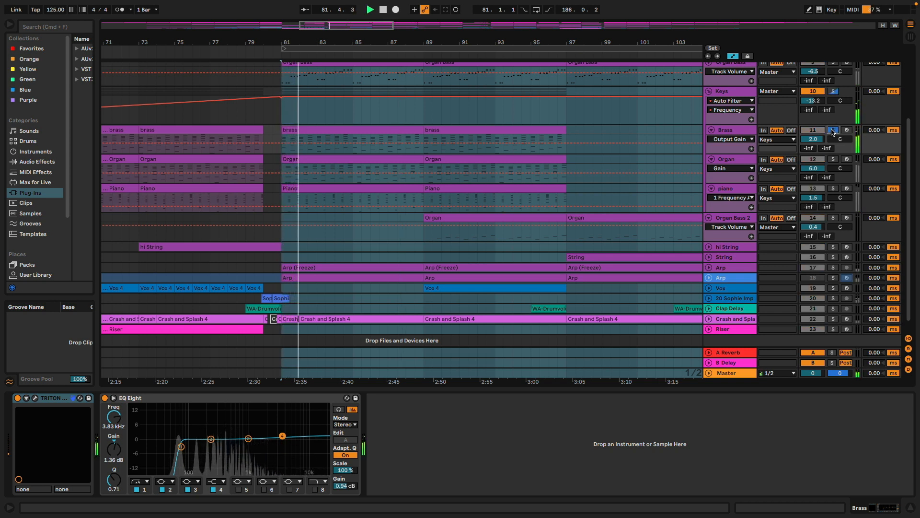
left_click(832, 131)
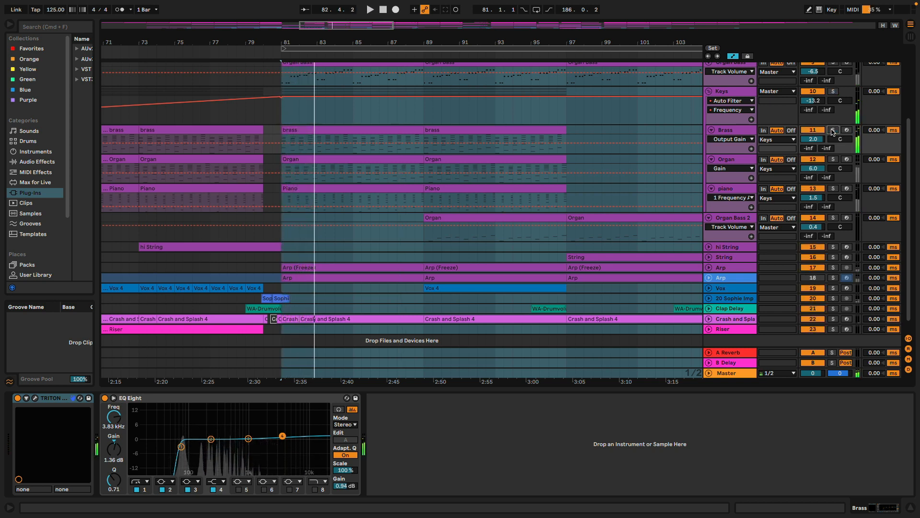
- Solo the Organ track in the Keys group and play it from bar 81
left_click(737, 162)
left_click(833, 160)
key("space")
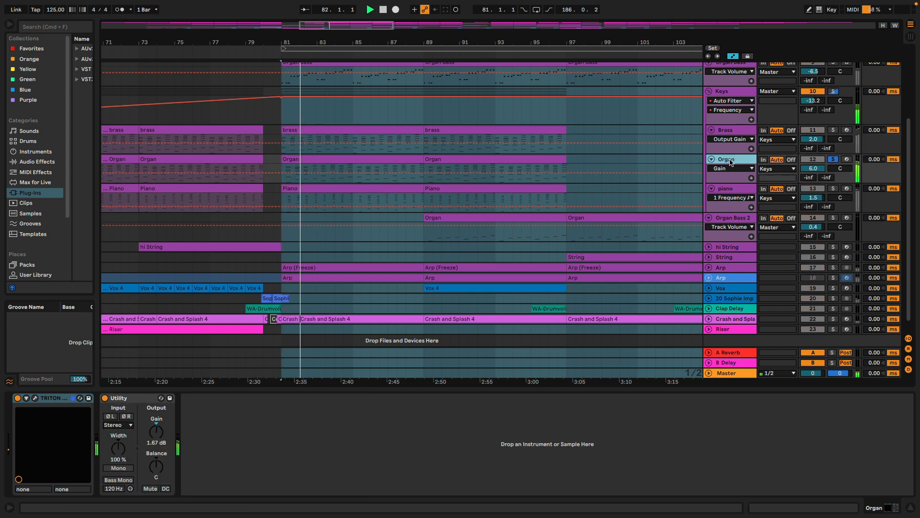
- View the Organ track's TRITON Extreme instrument during playback, then close its window
left_click(41, 401)
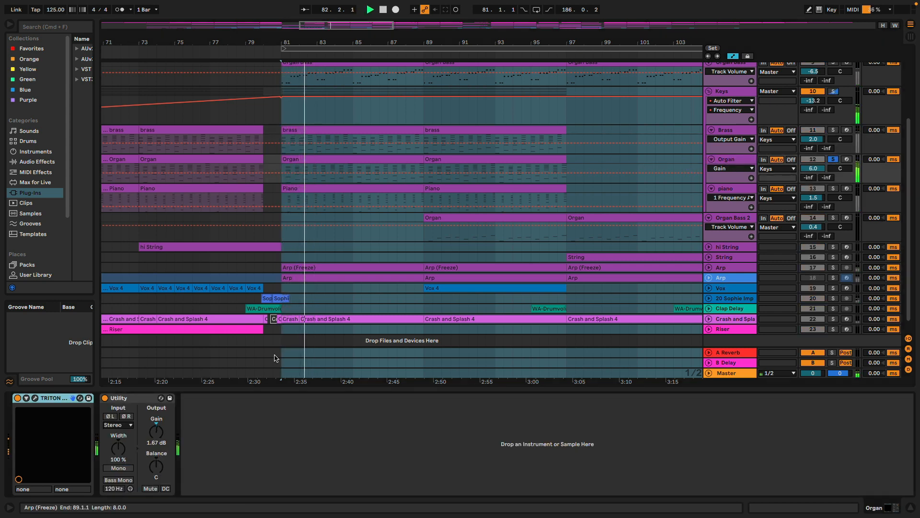
left_click(36, 399)
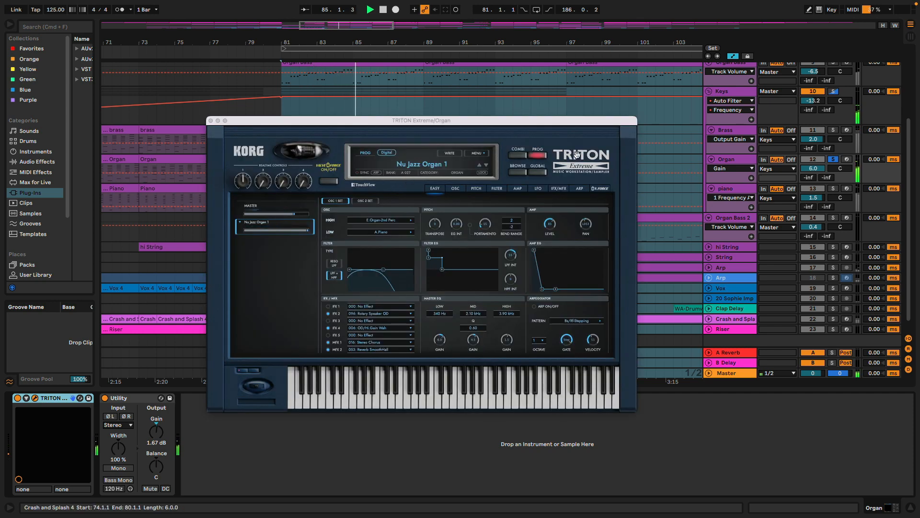
left_click(211, 121)
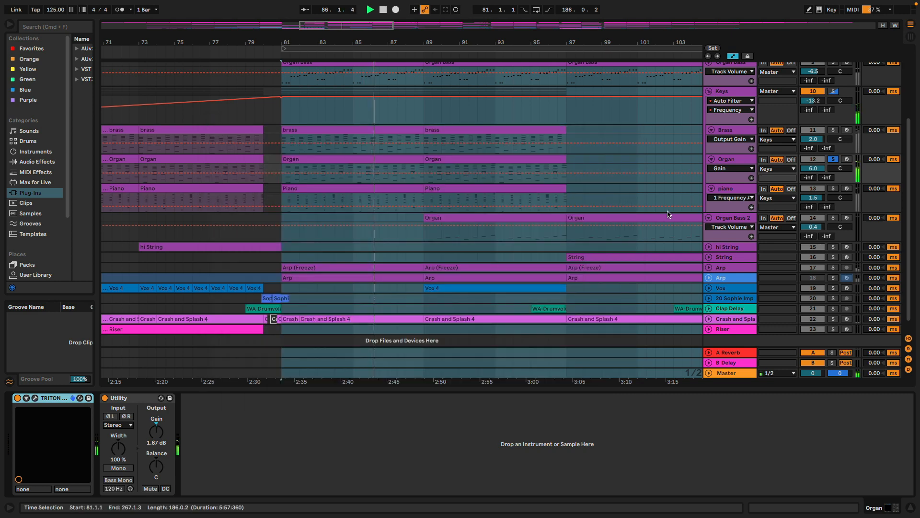
- Solo the piano track, play it from bar 81 and view its TRITON Extreme instrument, then close the plug-in window
left_click(748, 189)
key("space")
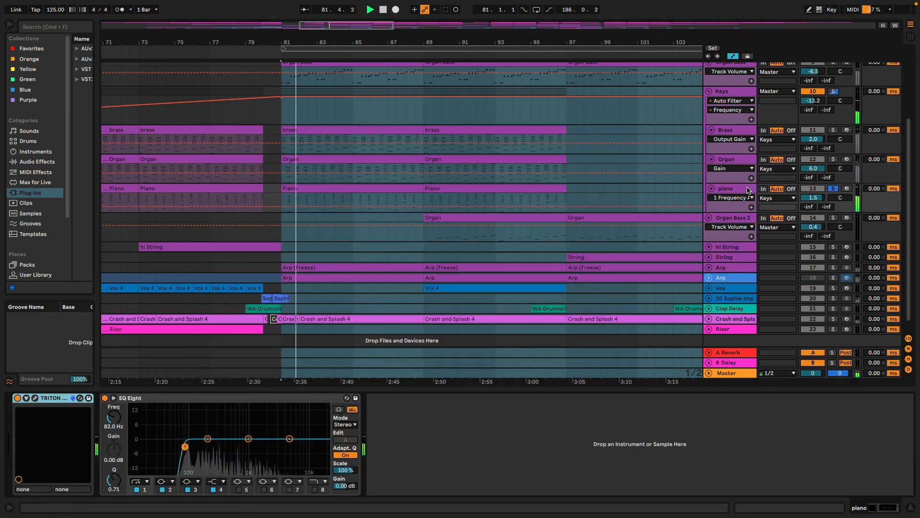
left_click(35, 398)
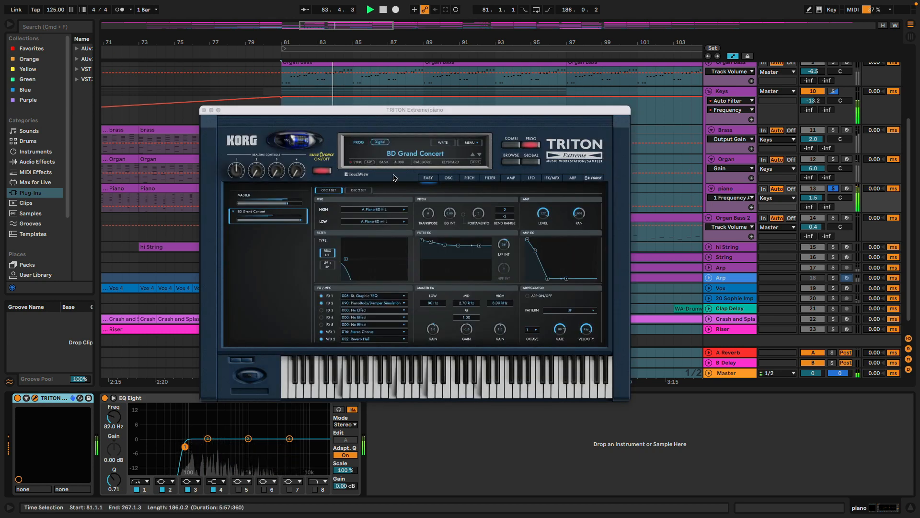
left_click(204, 110)
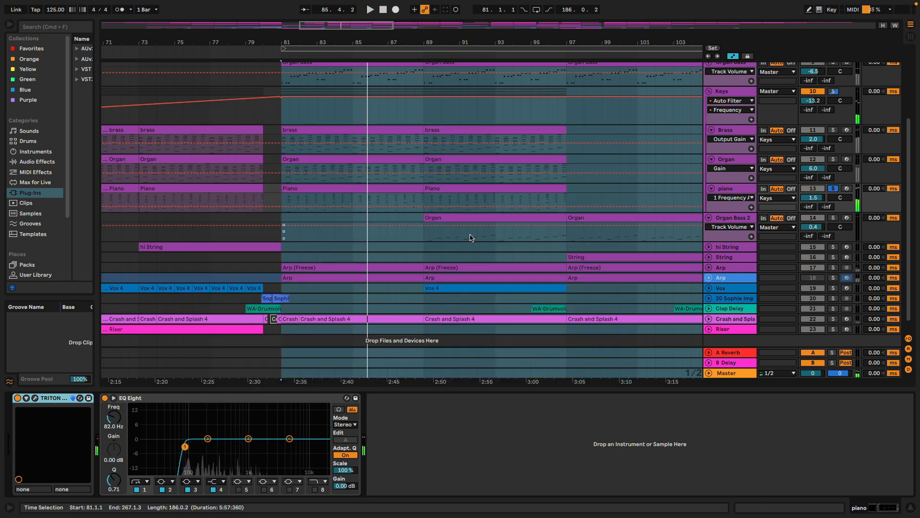
- Solo the Brass, Organ, piano and Organ Bass 2 tracks together and play them from bar 81, then from bar 89
left_click(834, 131)
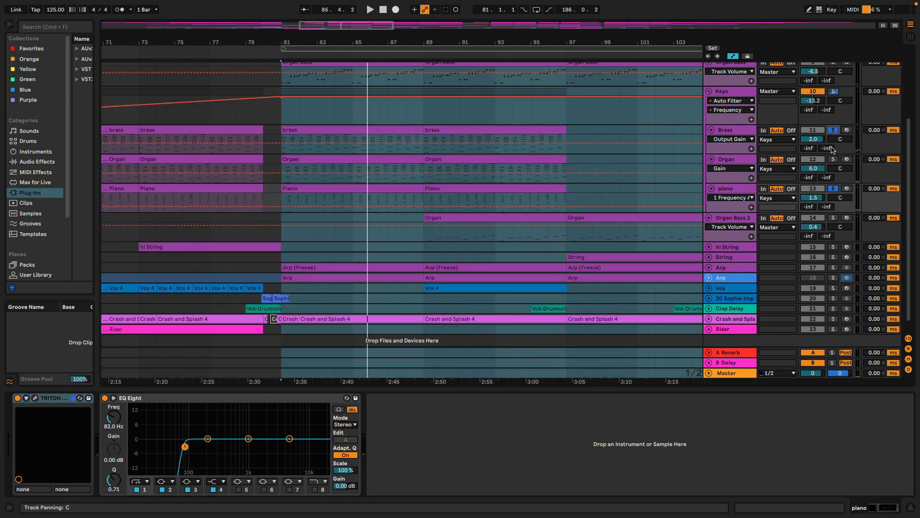
key("space")
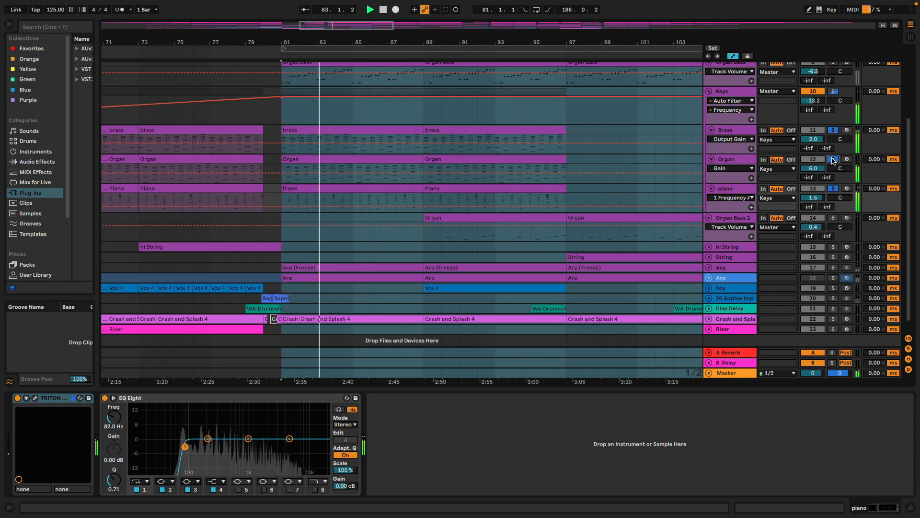
scroll(832, 161, "down", 1)
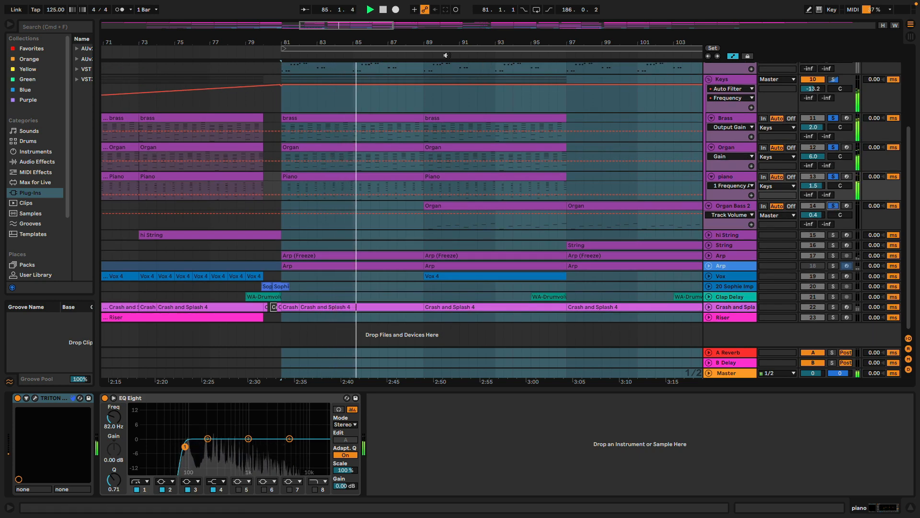
left_click(420, 54)
left_click_drag(280, 50, 420, 52)
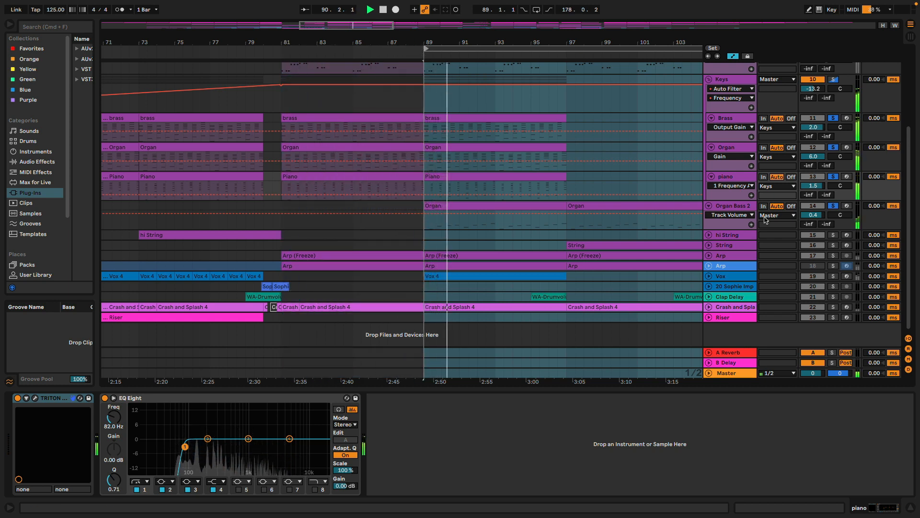
- Solo only Organ Bass 2, play it from bar 89 while viewing its TRITON Extreme instrument, then unsolo it
left_click(833, 206)
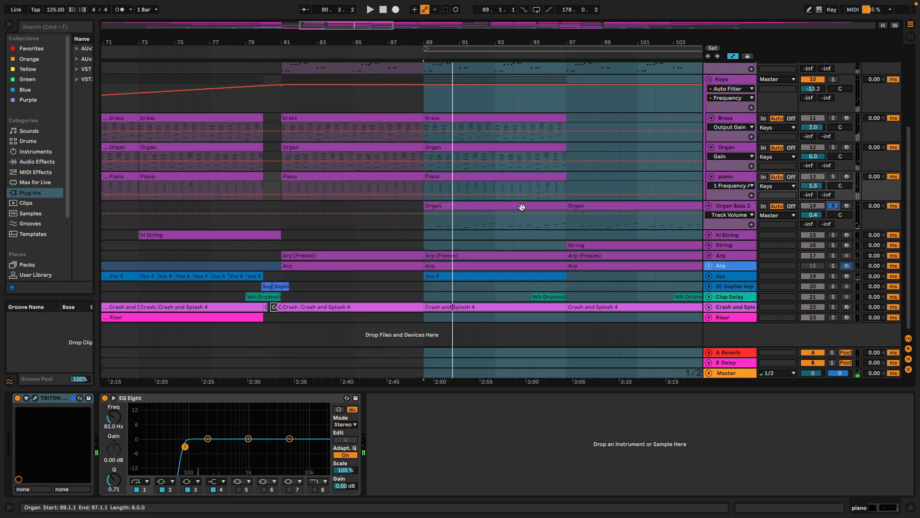
key("space")
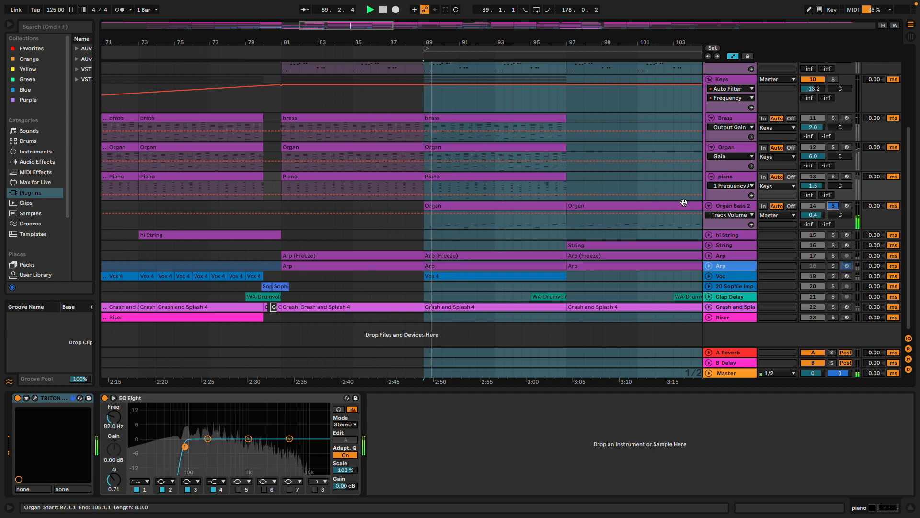
left_click(738, 206)
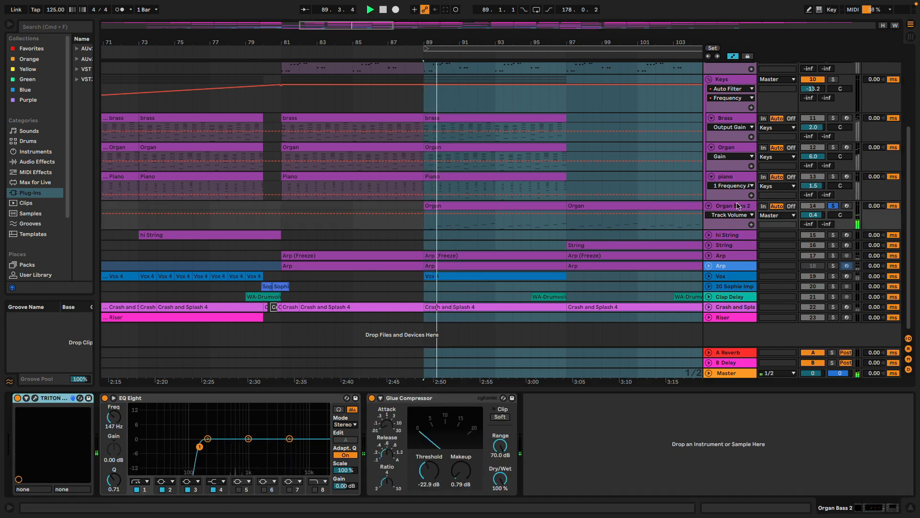
left_click(36, 398)
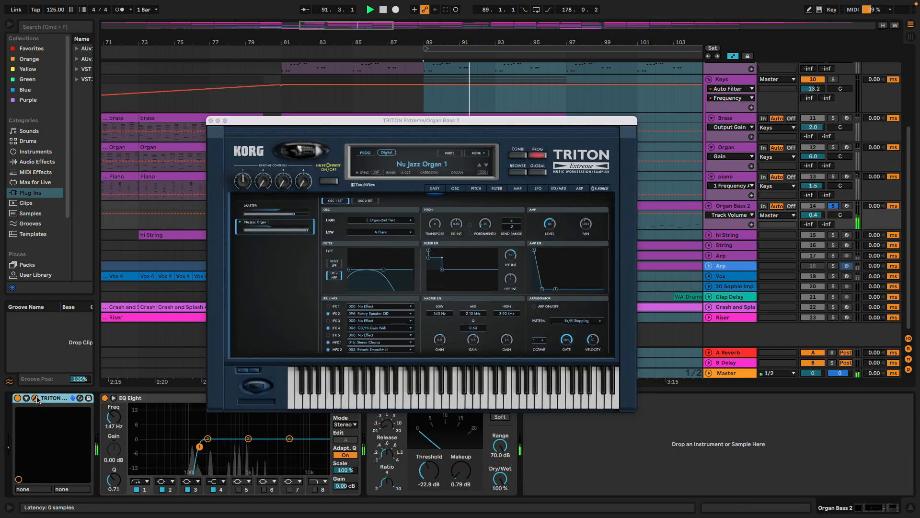
left_click(211, 121)
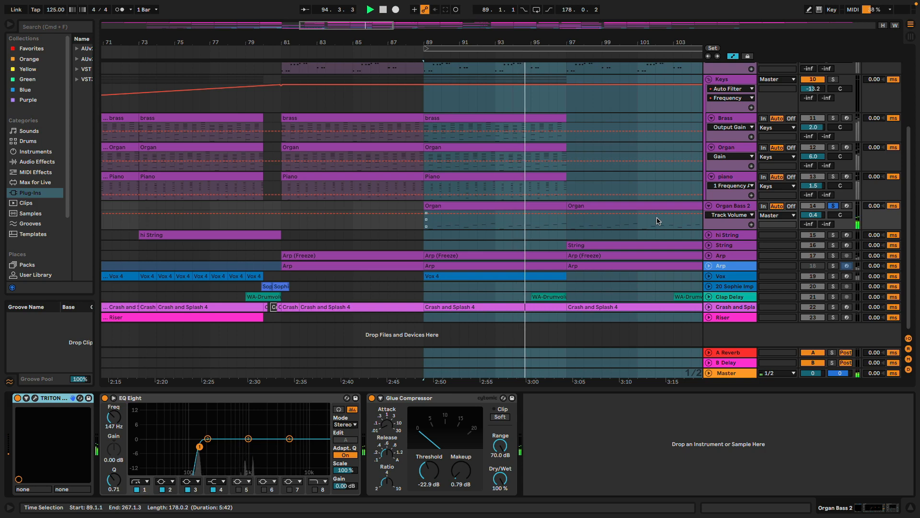
key("space")
scroll(658, 221, "up", 5)
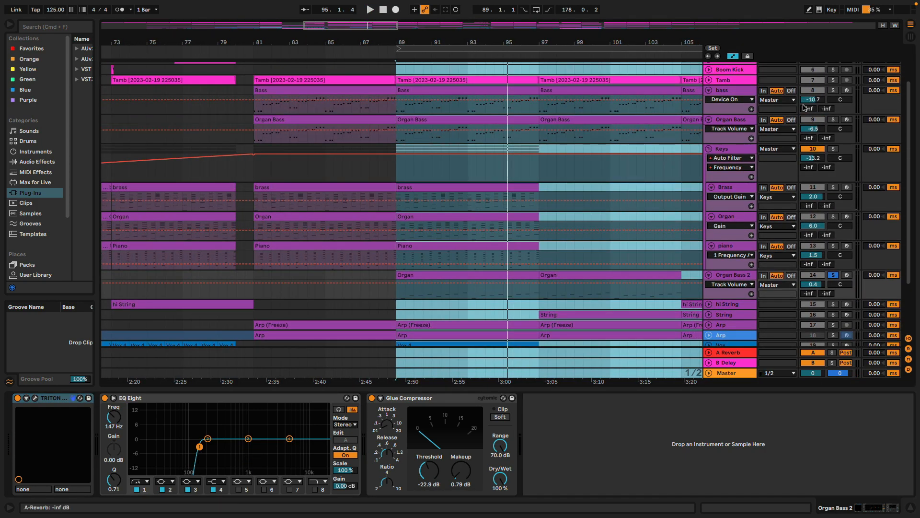
left_click(833, 275)
left_click(833, 275)
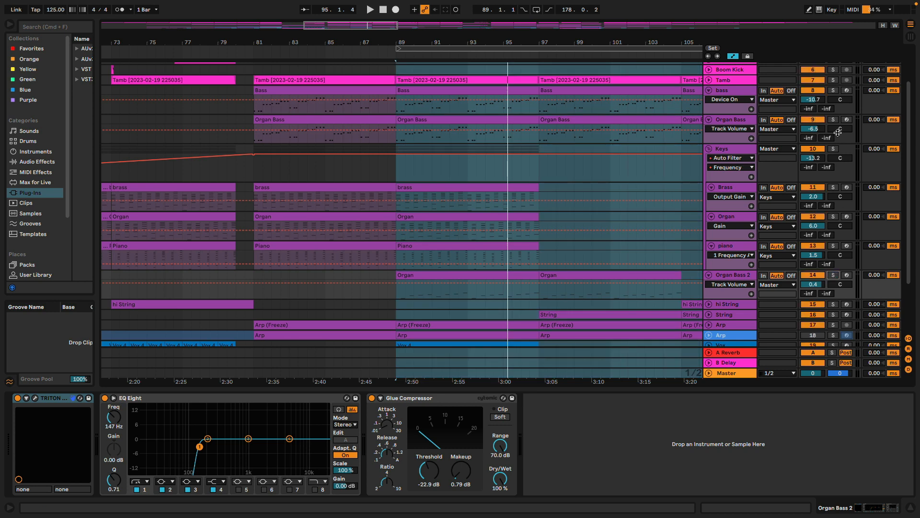
- Solo only the bass track and play it from bar 89, then stop playback and unsolo it
left_click(836, 122)
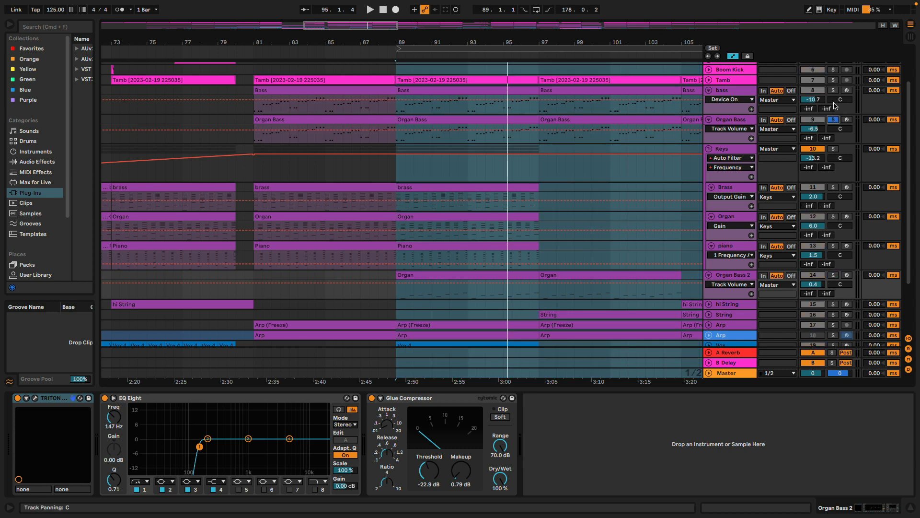
scroll(835, 127, "up", 1)
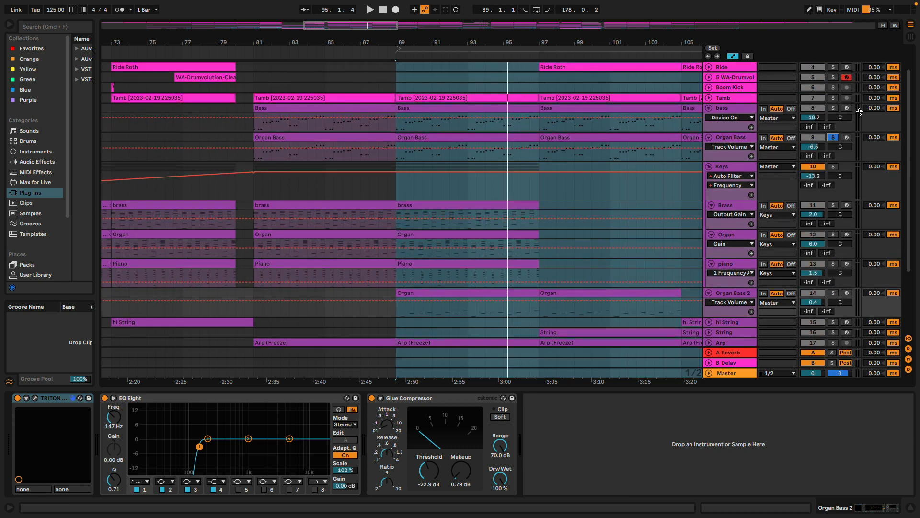
left_click(836, 108)
key("space")
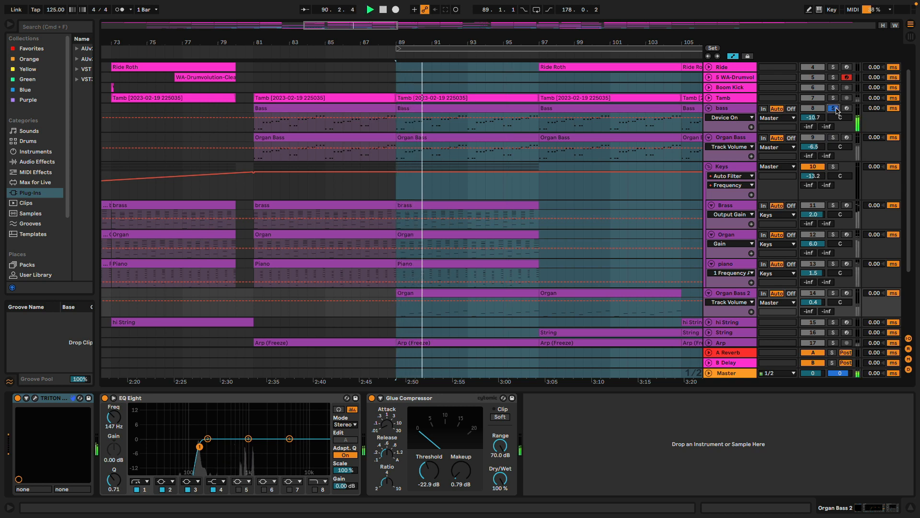
key("space")
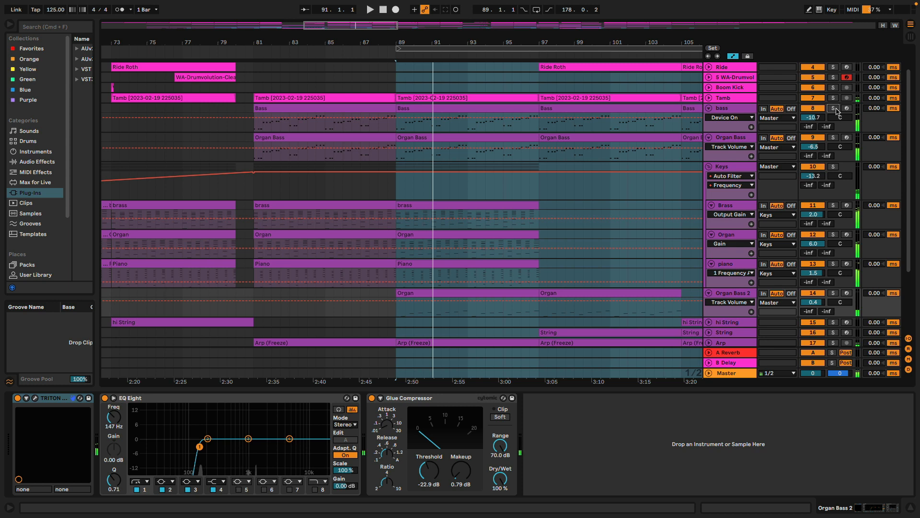
- Solo the Organ Bass track, listen to it from bar 89, then unsolo it
left_click(834, 138)
key("space")
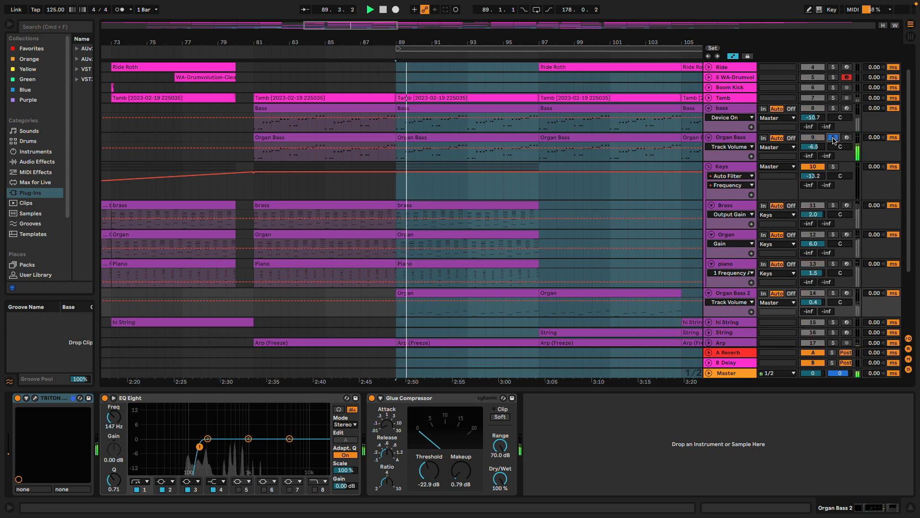
left_click(834, 138)
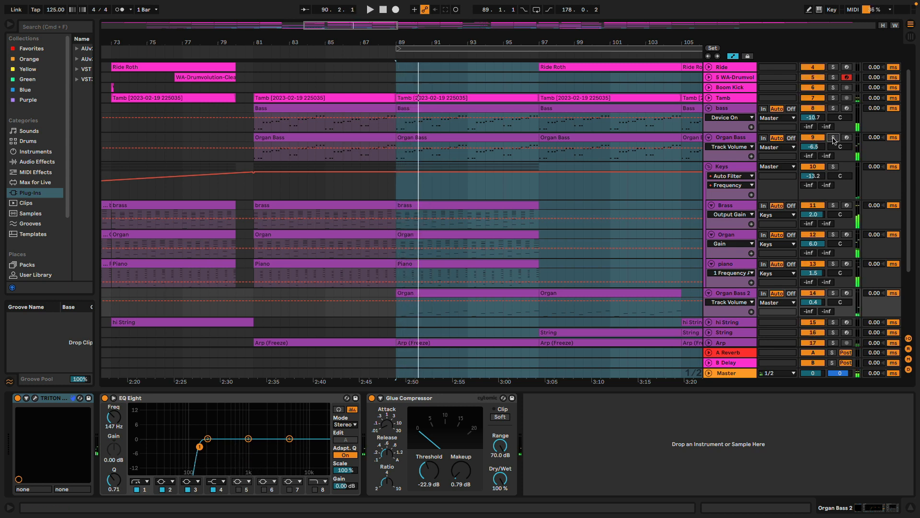
- View the bass track's HALion 7 instrument in the Single Instrument layout, then close its window
left_click(745, 110)
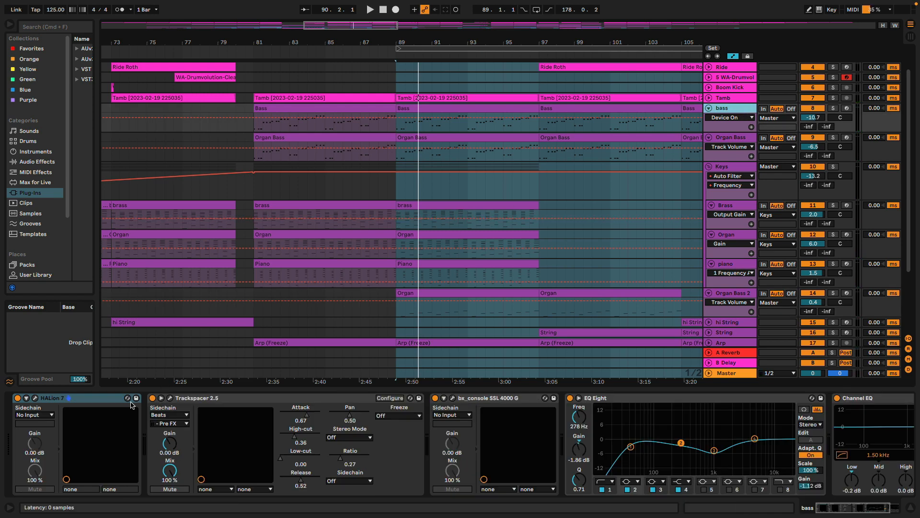
left_click(36, 399)
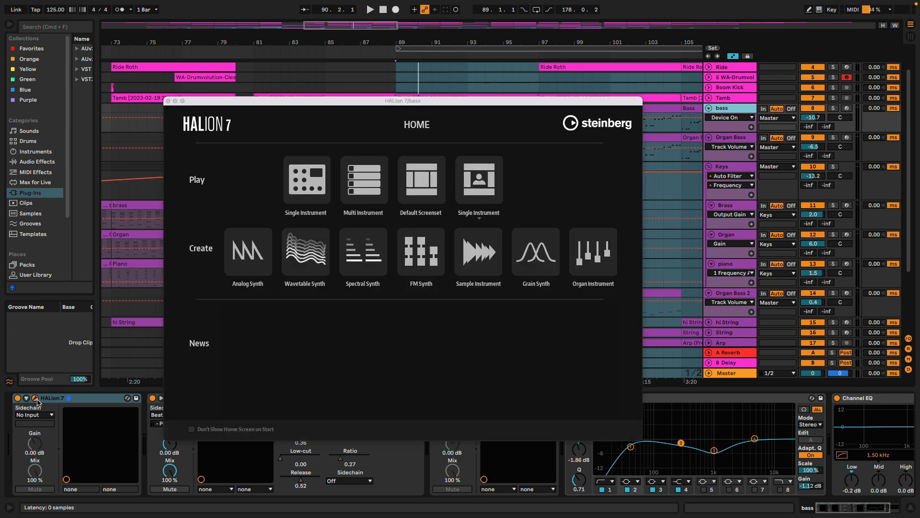
left_click(327, 188)
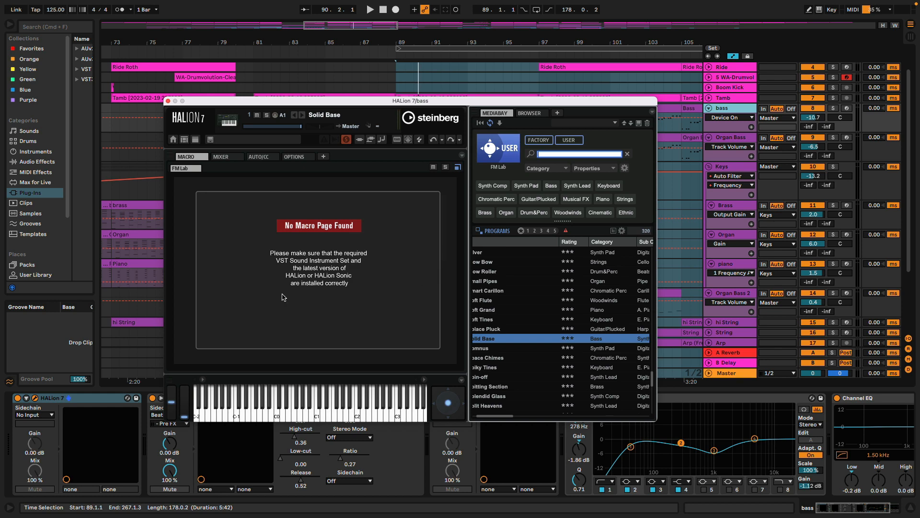
left_click(167, 101)
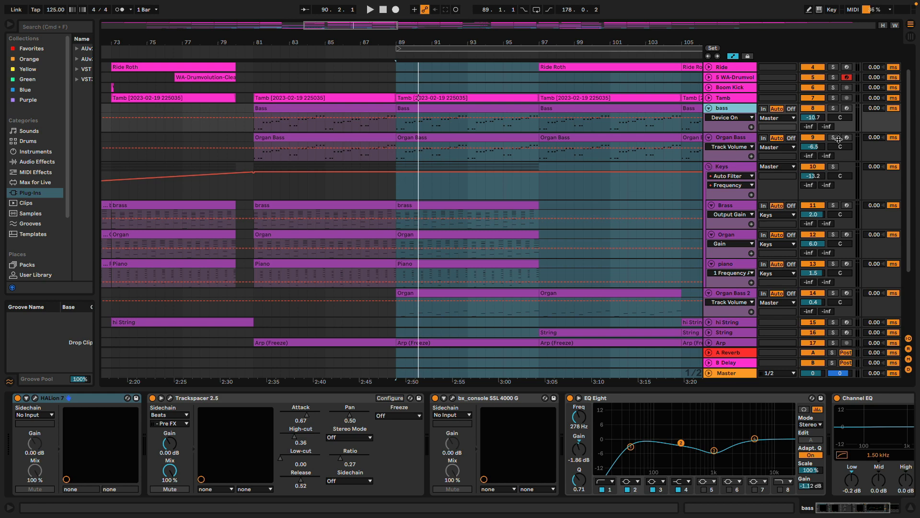
- View the Organ Bass track's M1 instrument and its program, then close the plug-in window
left_click(732, 139)
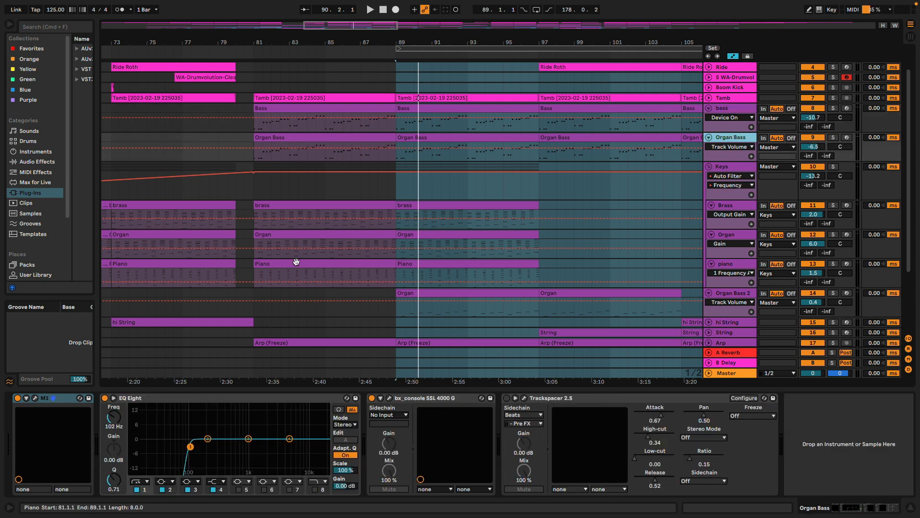
left_click(36, 398)
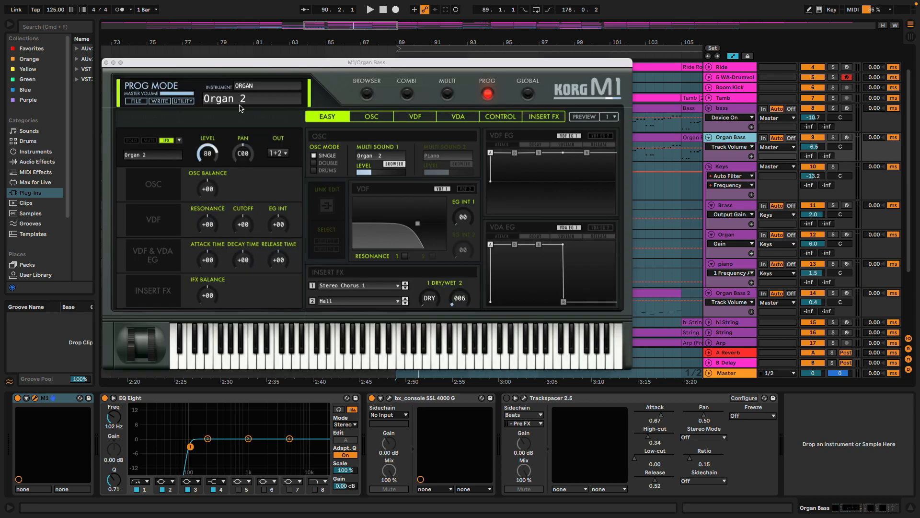
left_click(106, 62)
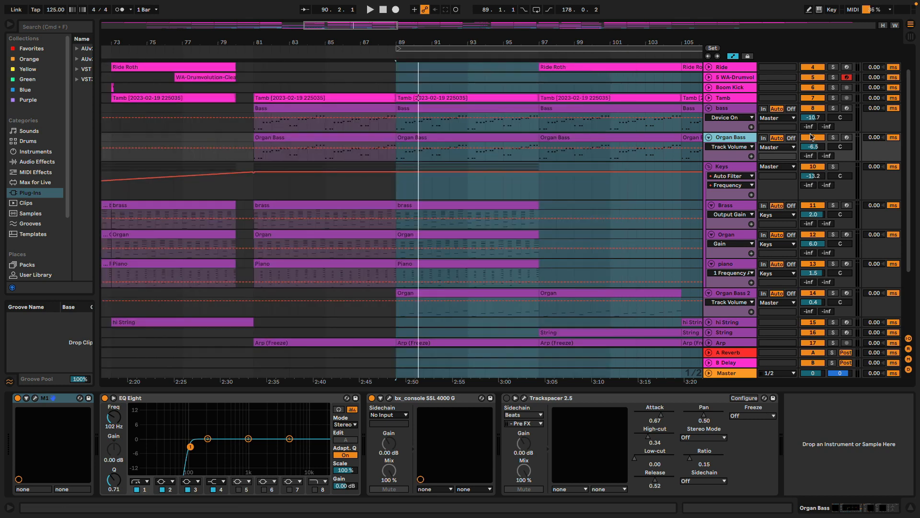
- Solo bass and Organ Bass together, play them from bar 89, then unsolo both and stop playback
left_click(833, 108)
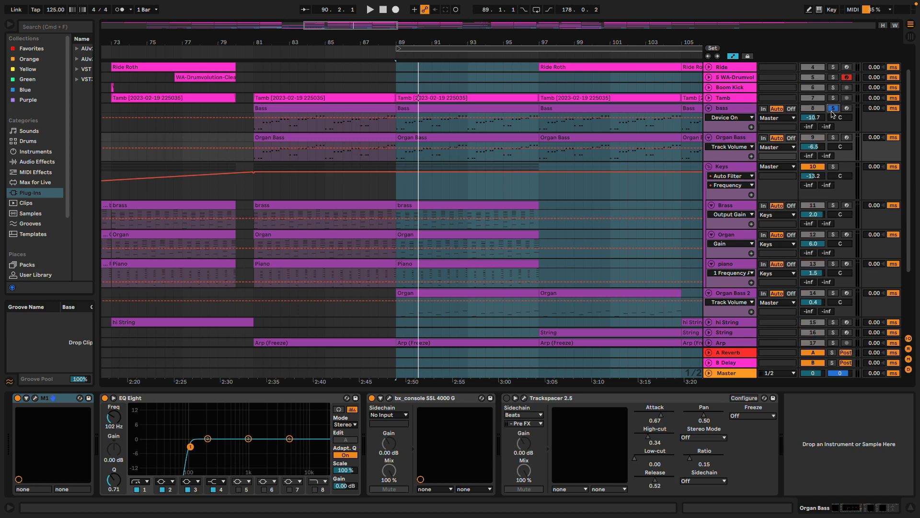
left_click(833, 138)
key("space")
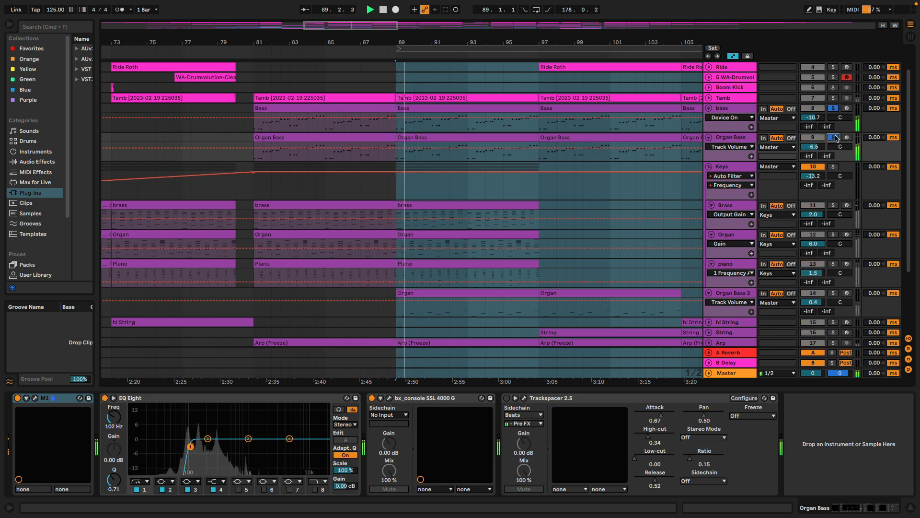
left_click(833, 137)
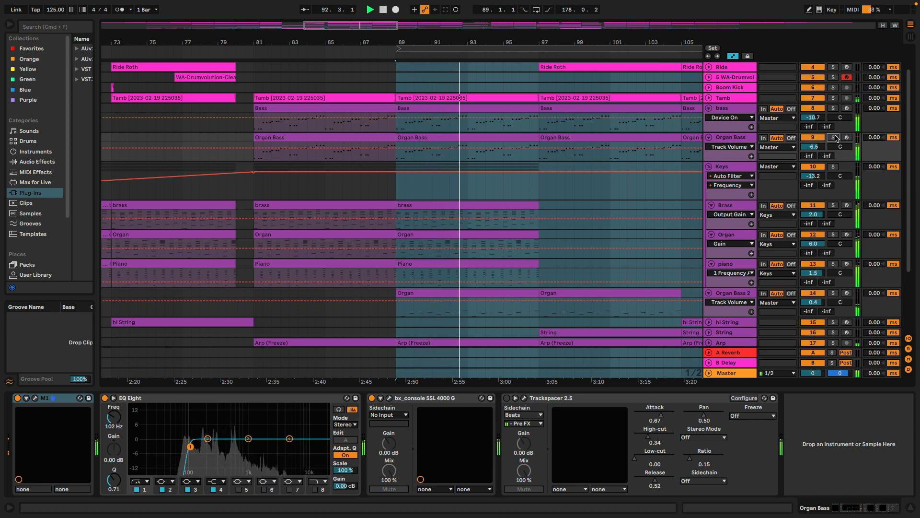
key("space")
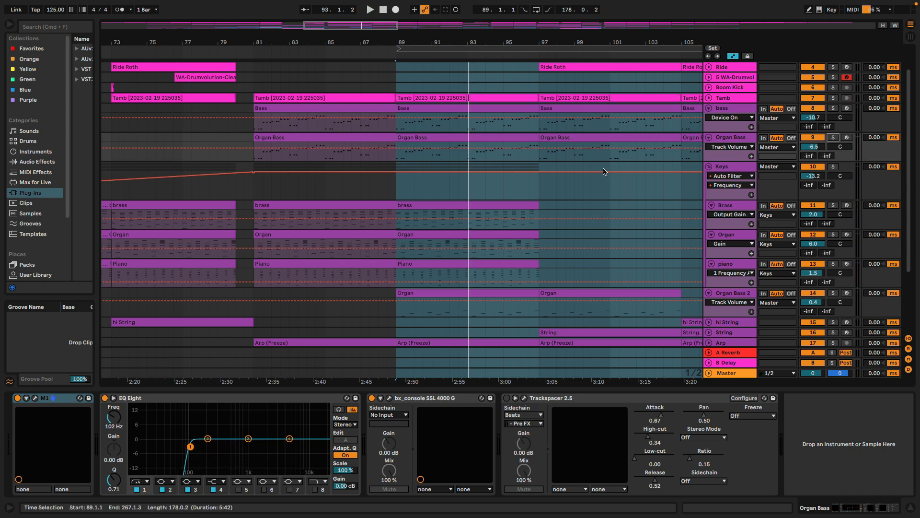
- Solo the upper Arp track with the frozen clips and play it from bar 89
scroll(605, 171, "down", 2)
scroll(604, 171, "down", 5)
scroll(604, 171, "right", 2)
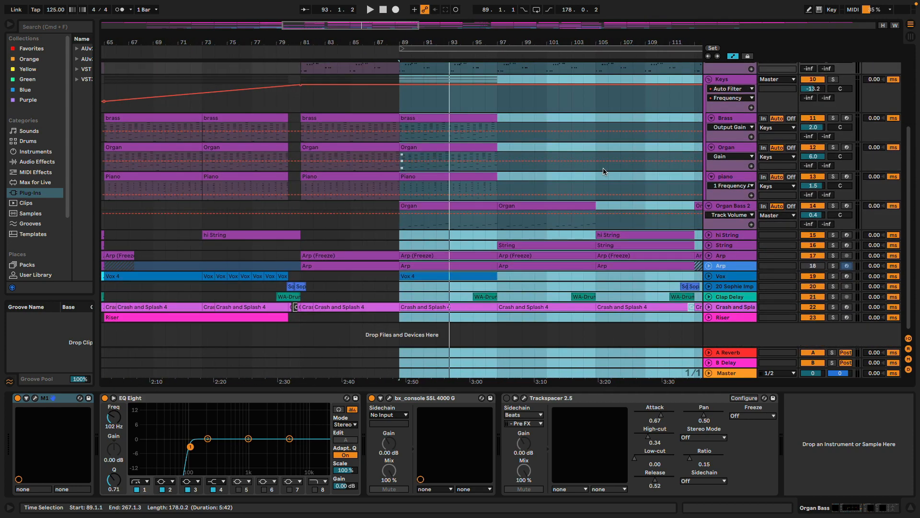
scroll(603, 168, "up", 2)
scroll(603, 168, "left", 1)
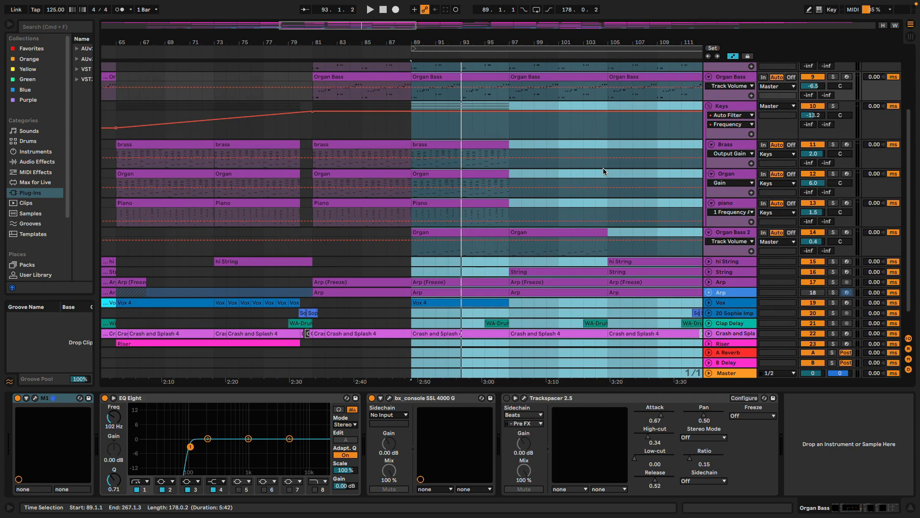
left_click(742, 283)
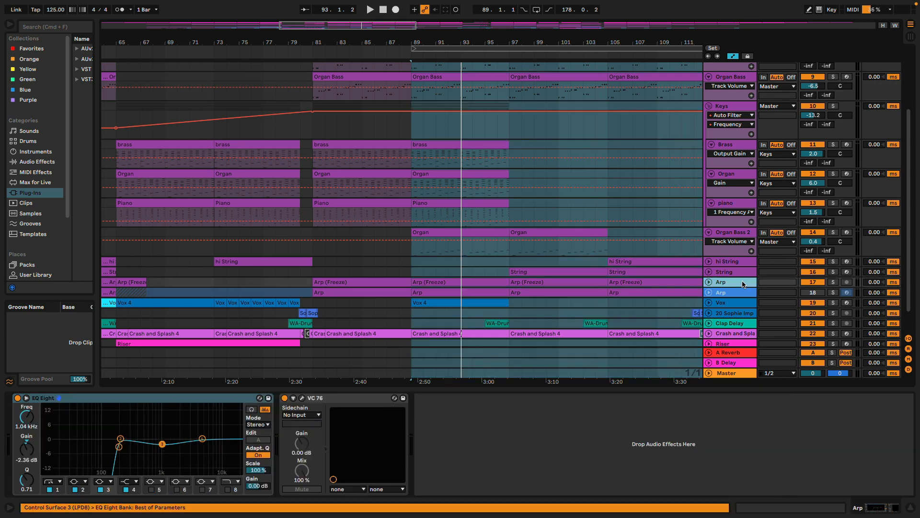
left_click(834, 282)
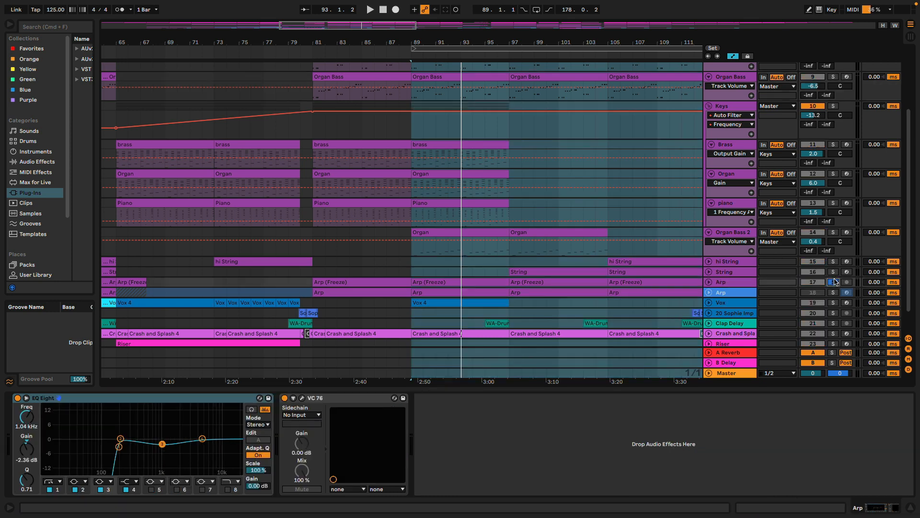
key("space")
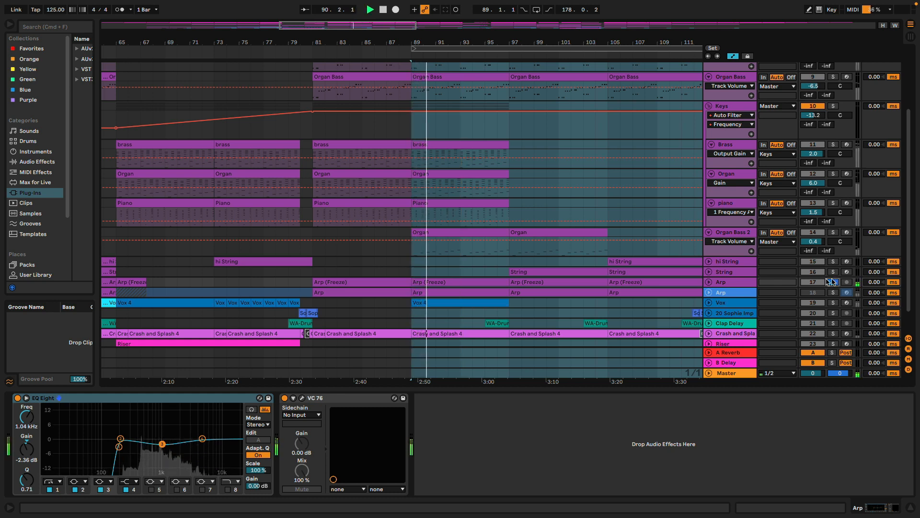
- Compare the device chains of the Arp track with the frozen clips and the deactivated Arp track below it
left_click(728, 285)
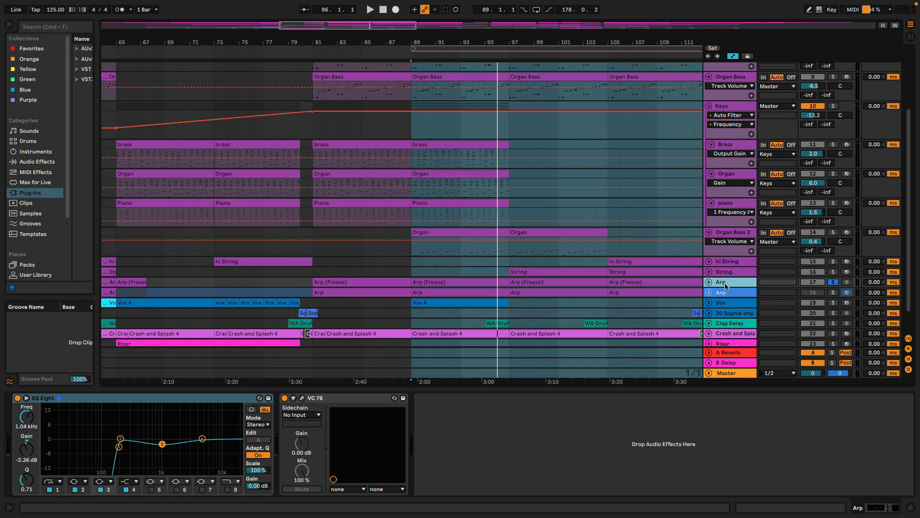
left_click(732, 292)
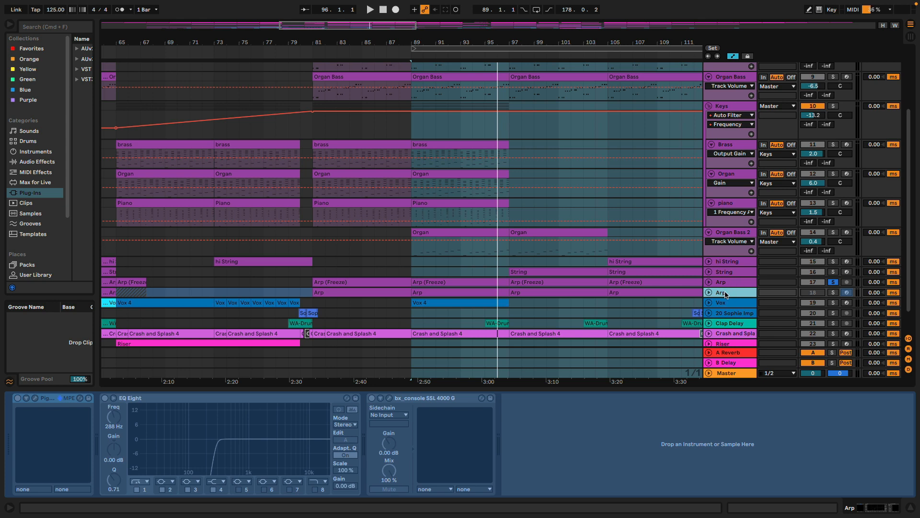
- Unfreeze the deactivated lower Arp track, view its Pigments instrument, then close the plug-in window
right_click(730, 296)
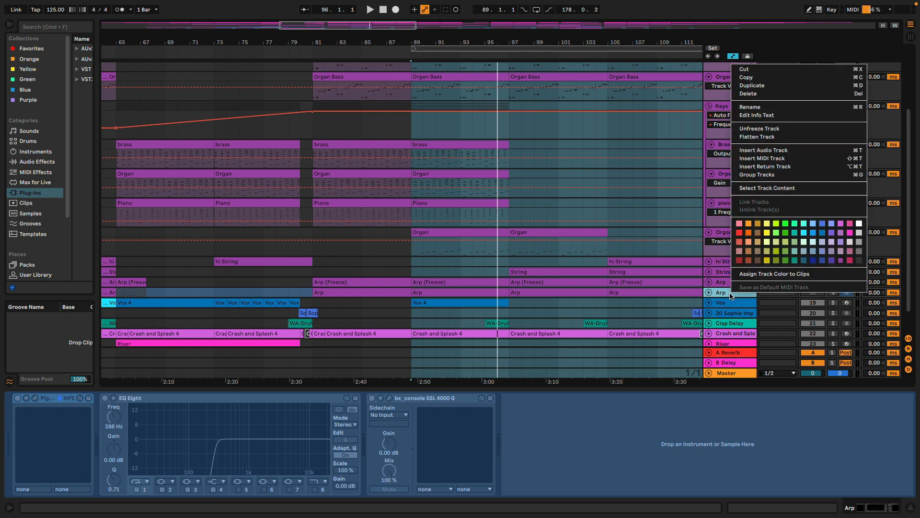
left_click(759, 129)
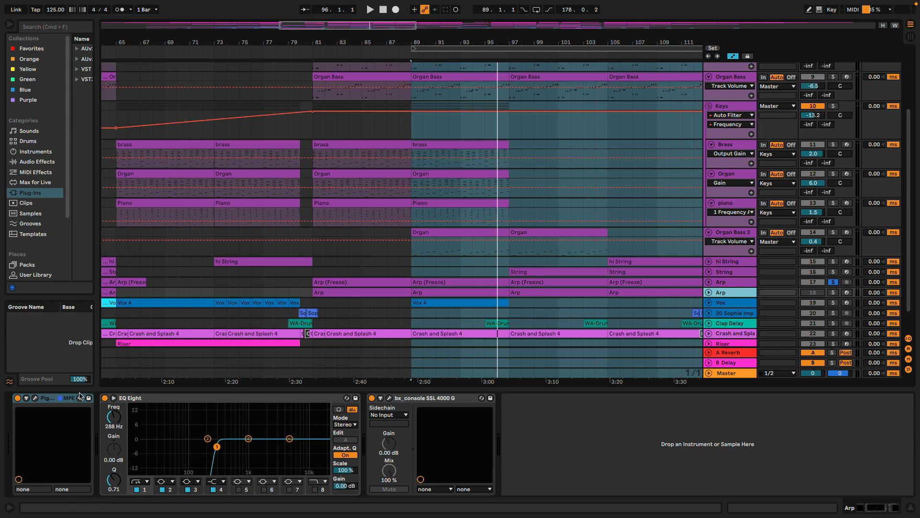
left_click(34, 400)
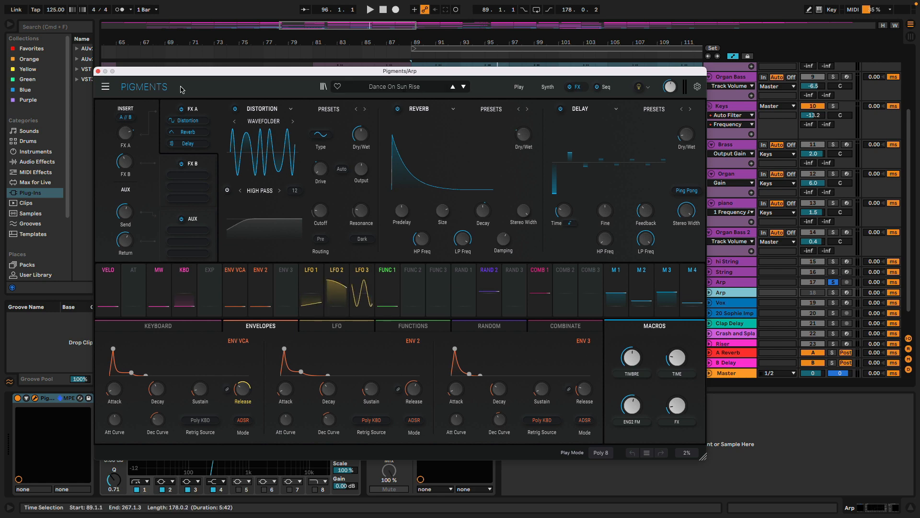
left_click(98, 71)
- Unsolo the upper Arp track and play the full arrangement from bar 89
key("minus")
key("minus")
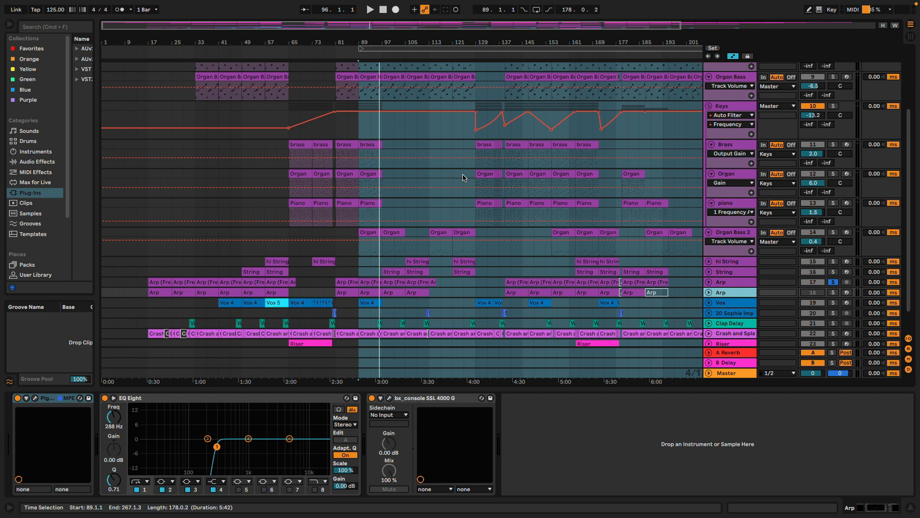
left_click(834, 282)
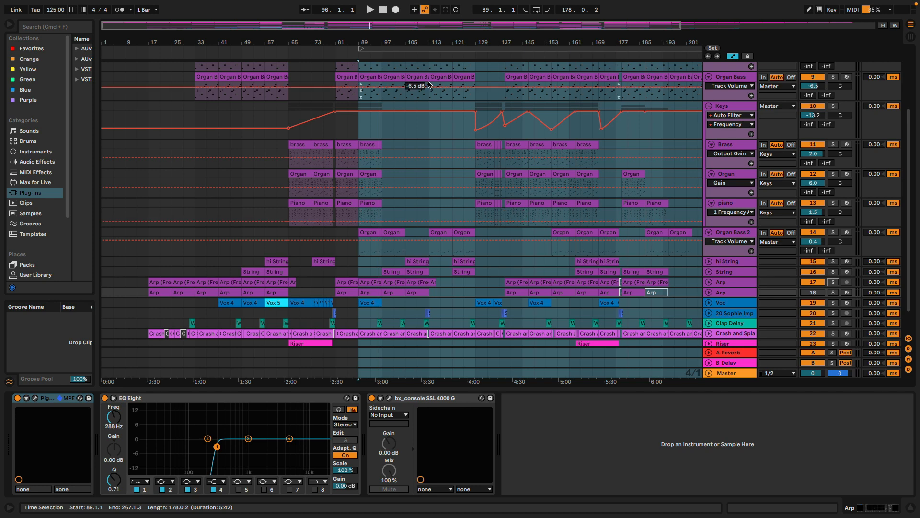
left_click(371, 48)
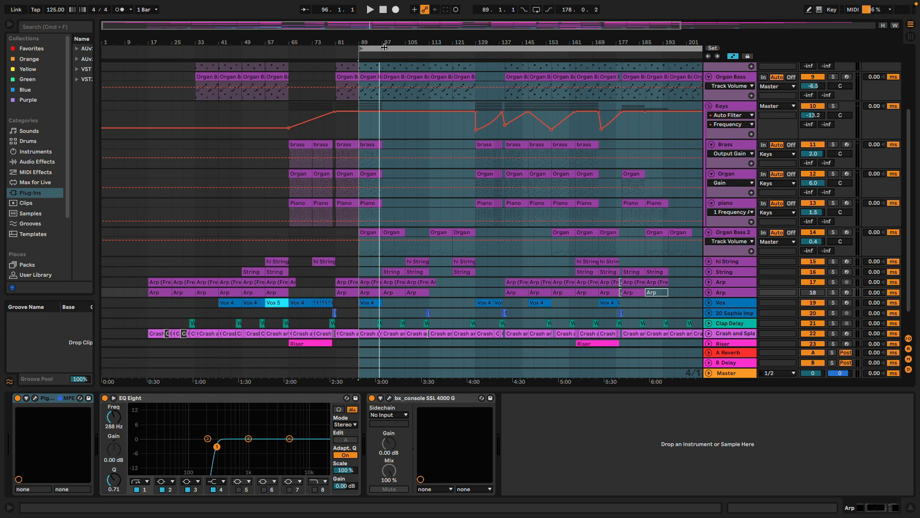
key("space")
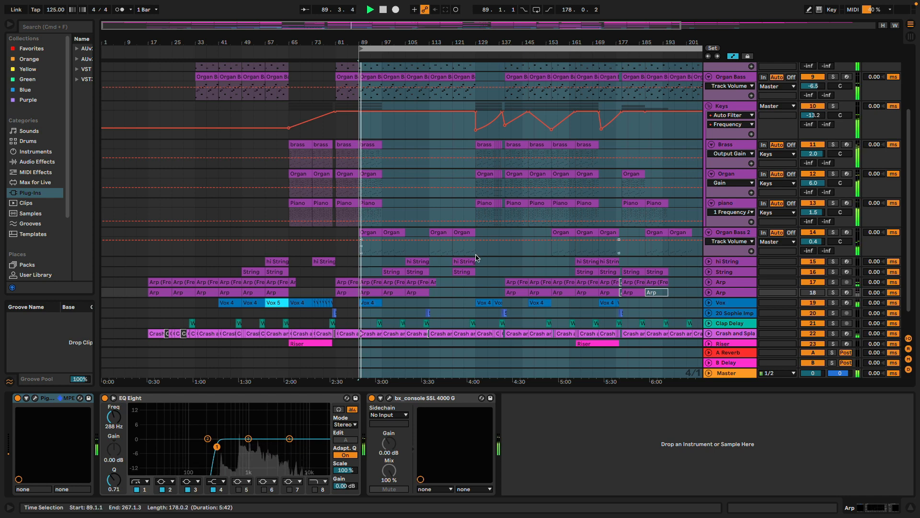
scroll(477, 257, "up", 2)
scroll(476, 257, "up", 2)
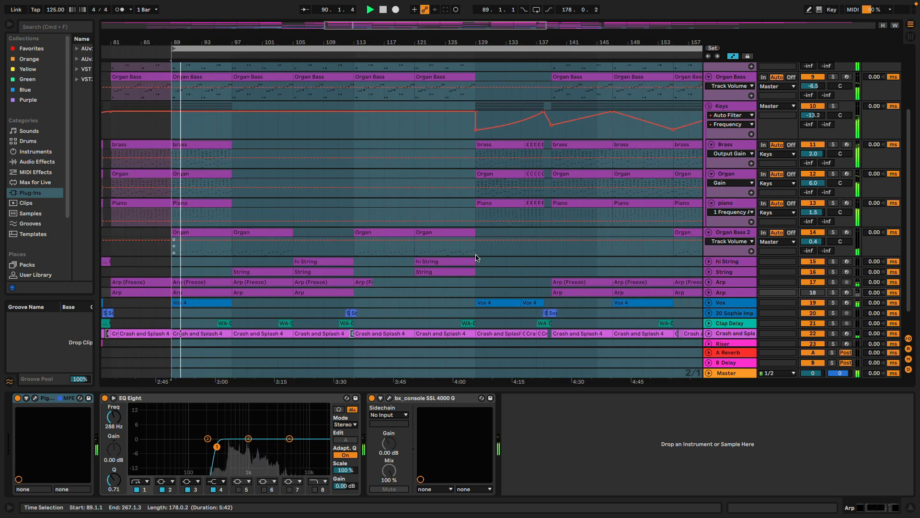
- Unfold the Vox track and inspect the vocal slices on its four Drum Rack sample pads
left_click(735, 302)
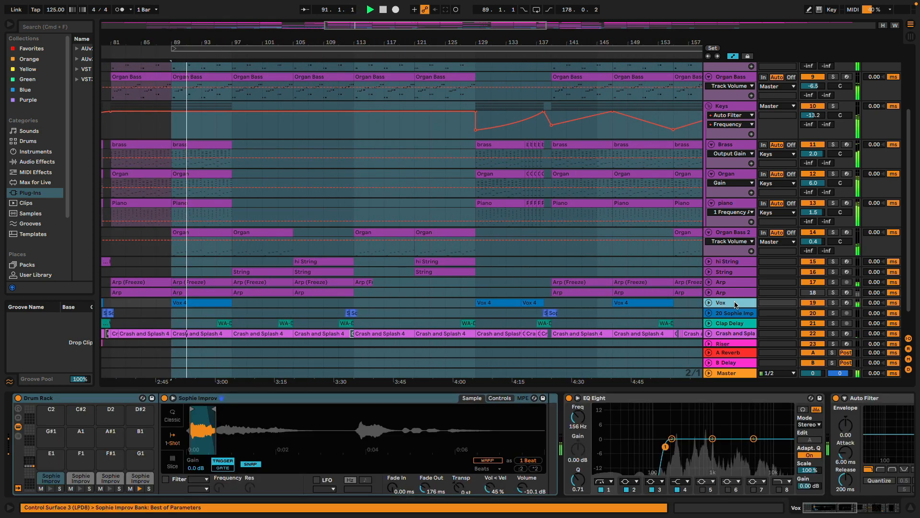
left_click(709, 303)
scroll(546, 277, "down", 3)
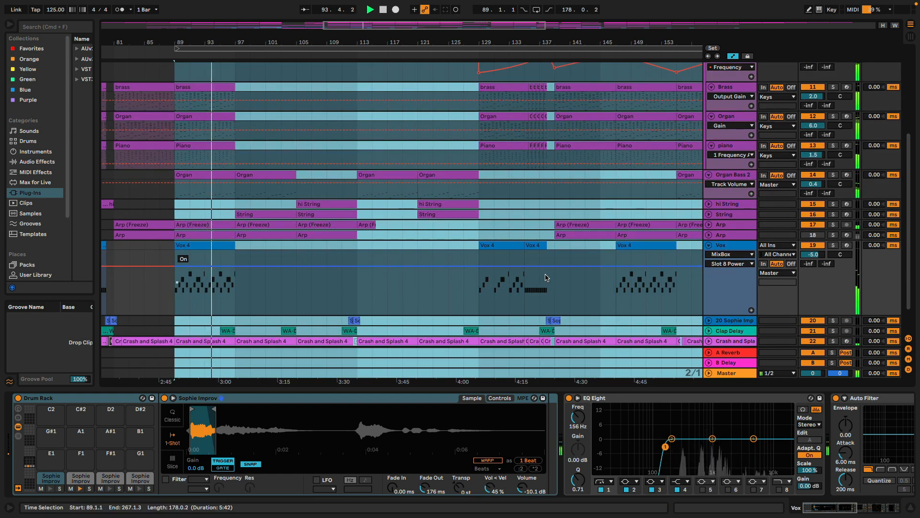
left_click(80, 478)
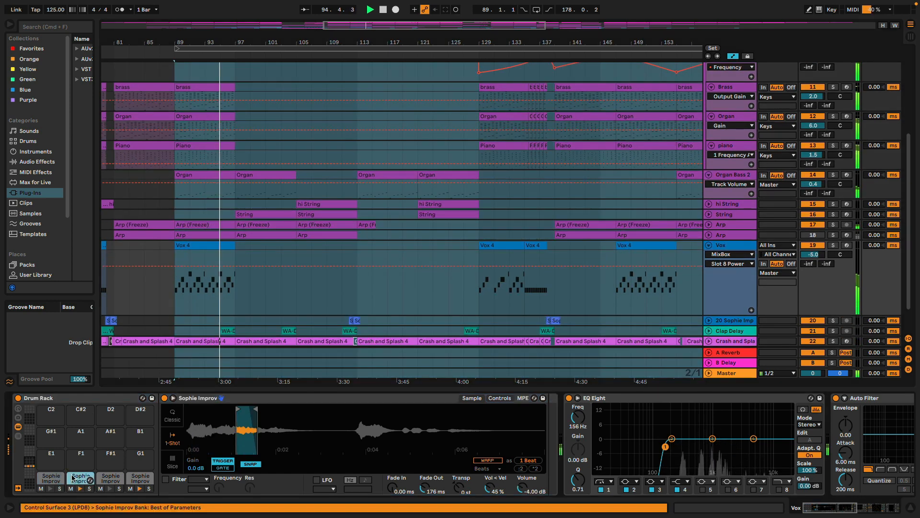
left_click(110, 478)
left_click(140, 478)
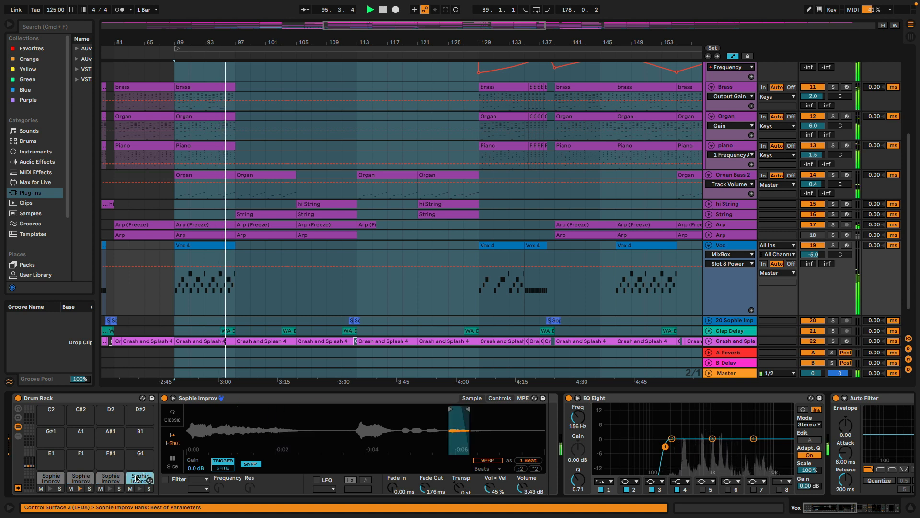
left_click(48, 478)
left_click(80, 478)
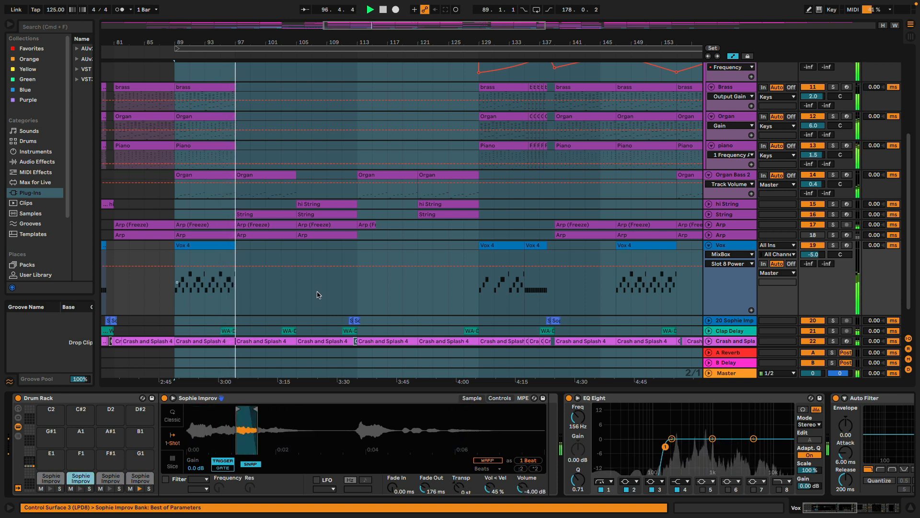
- Solo and unfold the String track, view its TRITON Extreme instrument, then close the plug-in window
left_click(733, 216)
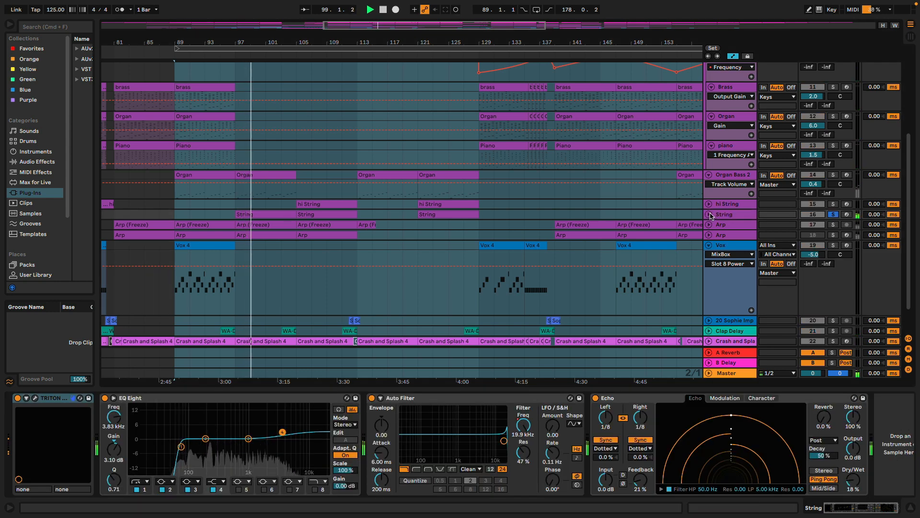
left_click(710, 214)
left_click(737, 223)
left_click(724, 256)
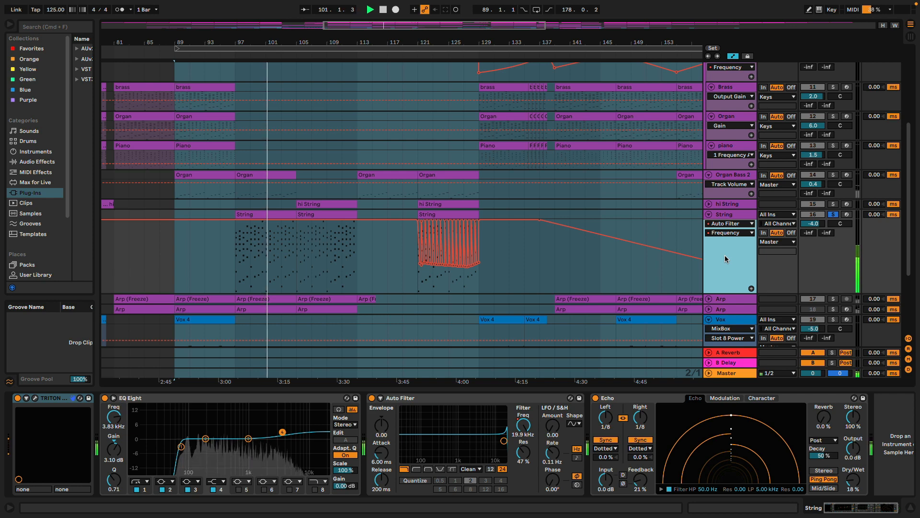
left_click(35, 398)
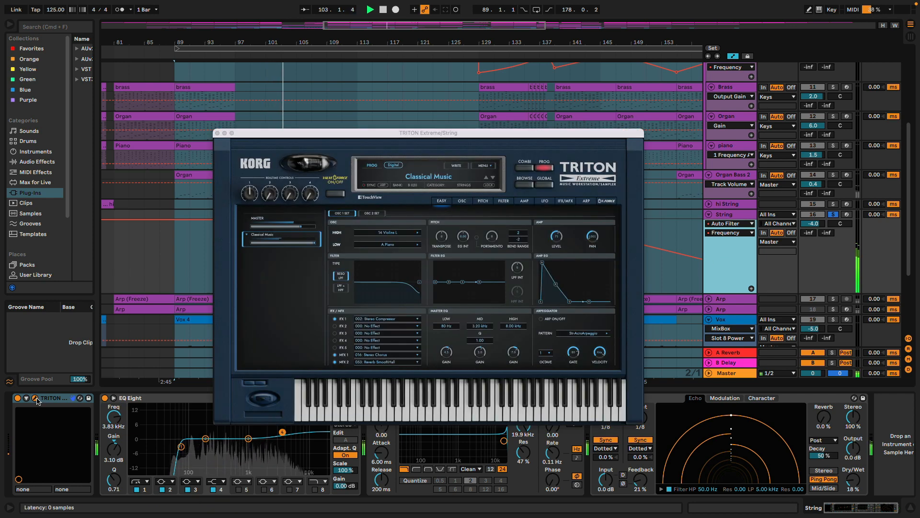
left_click(218, 133)
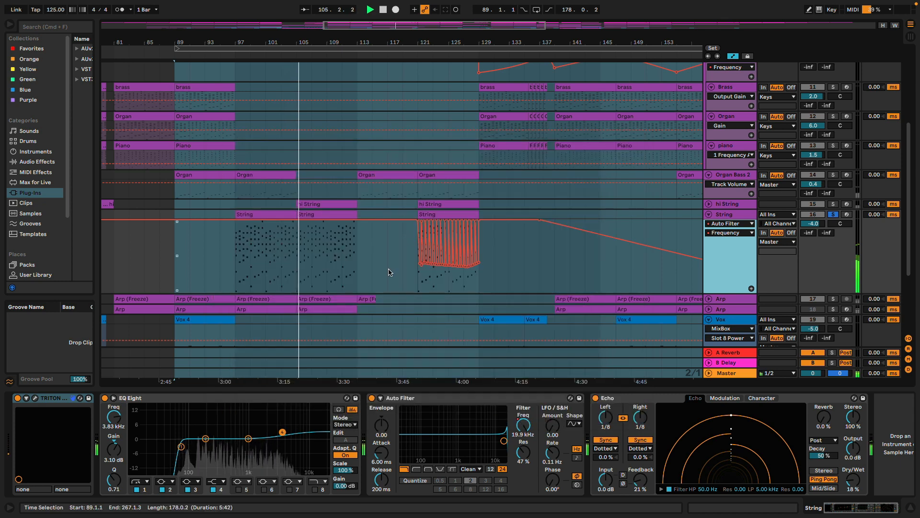
- Examine the String track's notes from bar 97 and its Auto Filter frequency automation from bar 121
scroll(390, 266, "up", 4)
scroll(303, 263, "left", 5)
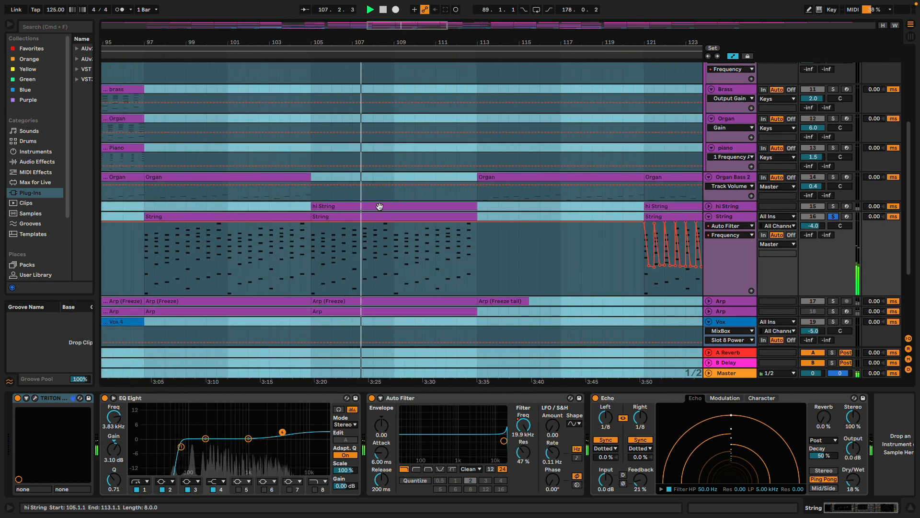
scroll(187, 126, "left", 3)
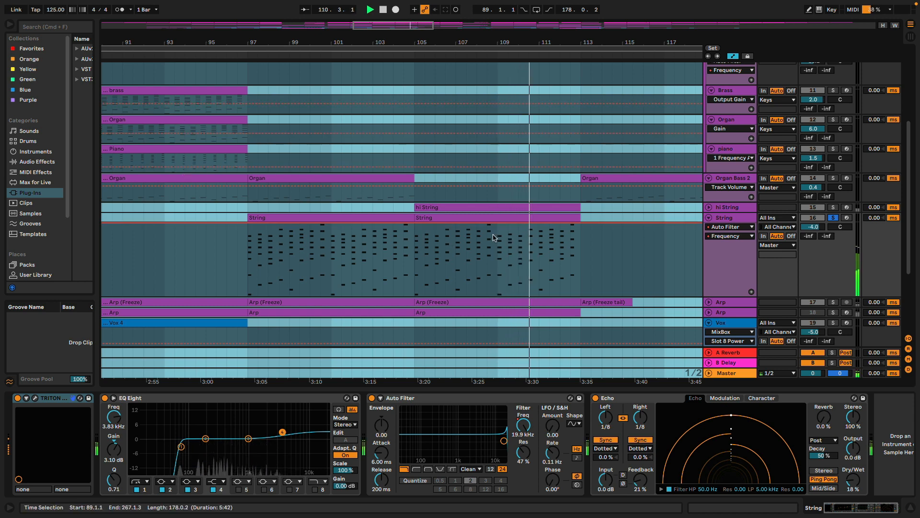
scroll(495, 238, "down", 3)
scroll(495, 237, "right", 5)
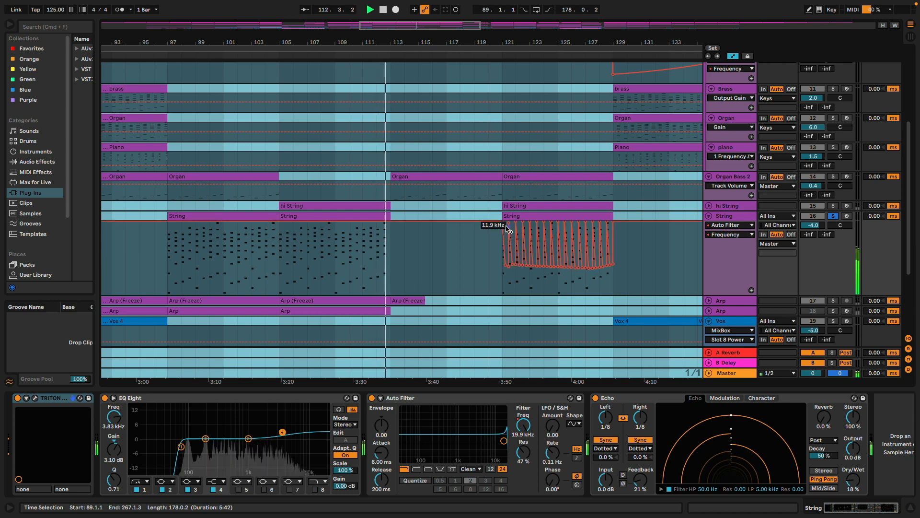
scroll(554, 245, "up", 3)
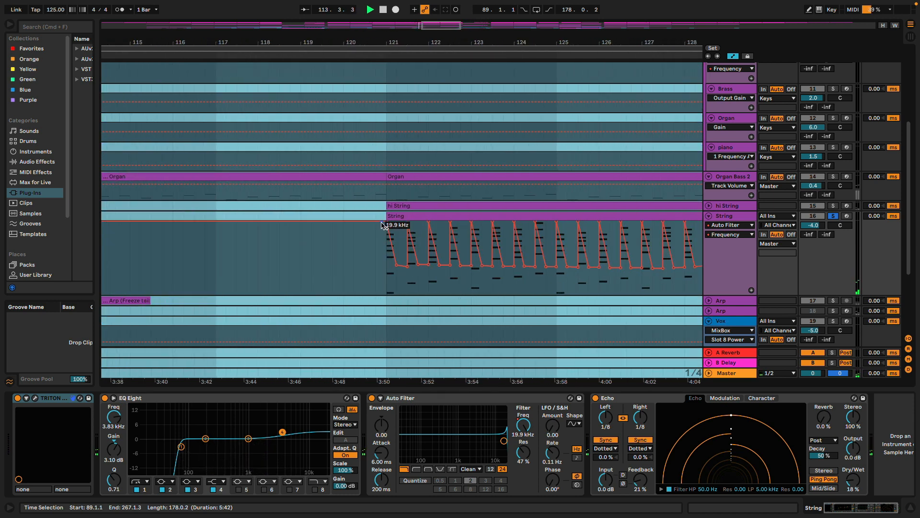
scroll(539, 260, "down", 2)
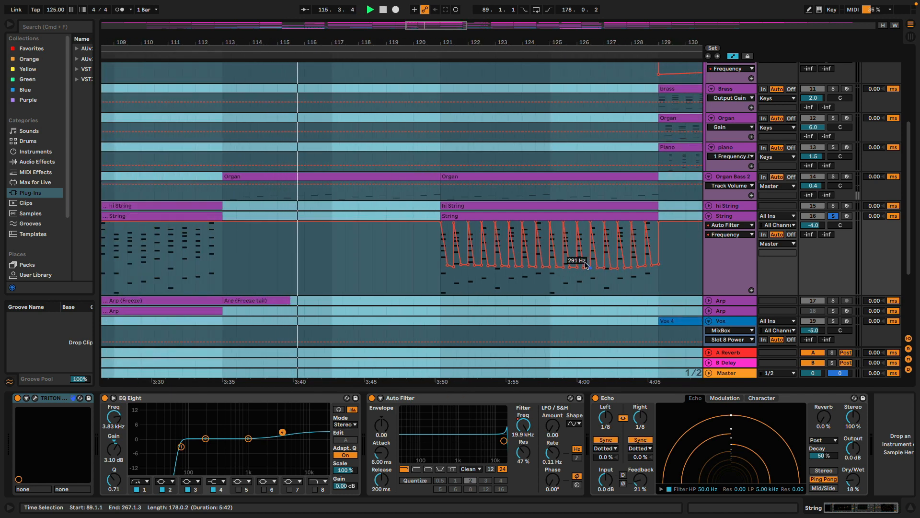
- Play the String track's filter automation from bar 121, then unsolo the track and stop playback
left_click(434, 54)
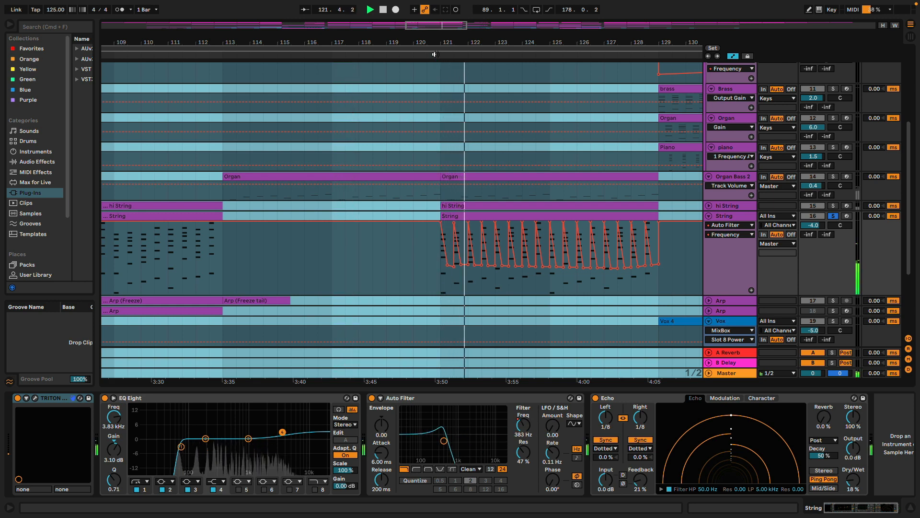
scroll(480, 153, "down", 5)
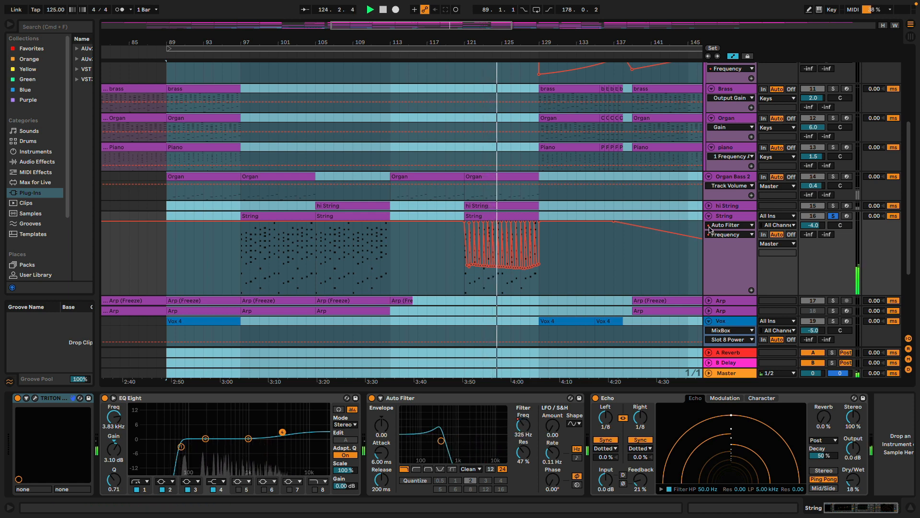
left_click(833, 216)
scroll(554, 187, "down", 8)
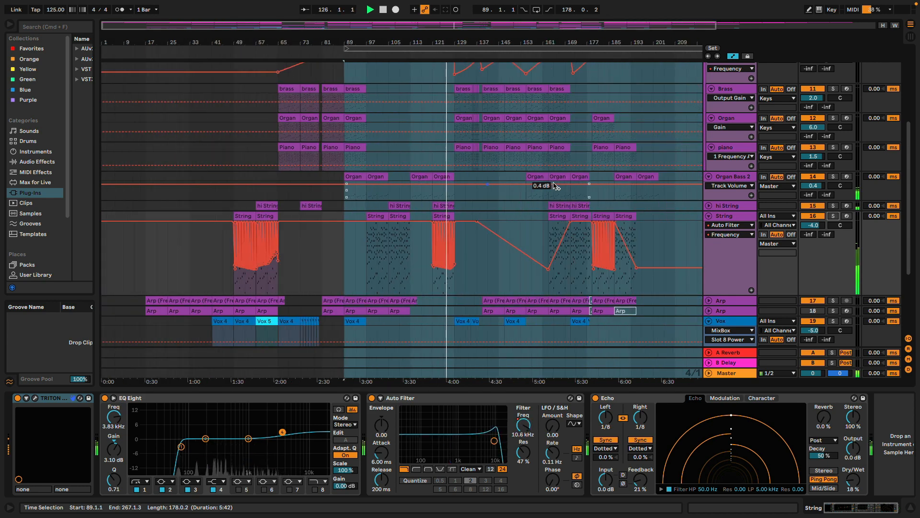
scroll(555, 187, "down", 4)
scroll(554, 186, "down", 2)
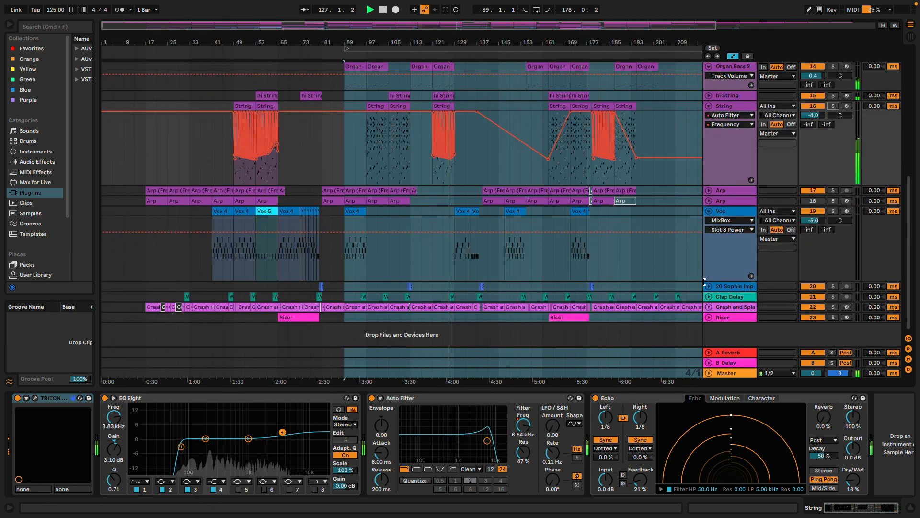
scroll(707, 278, "up", 6)
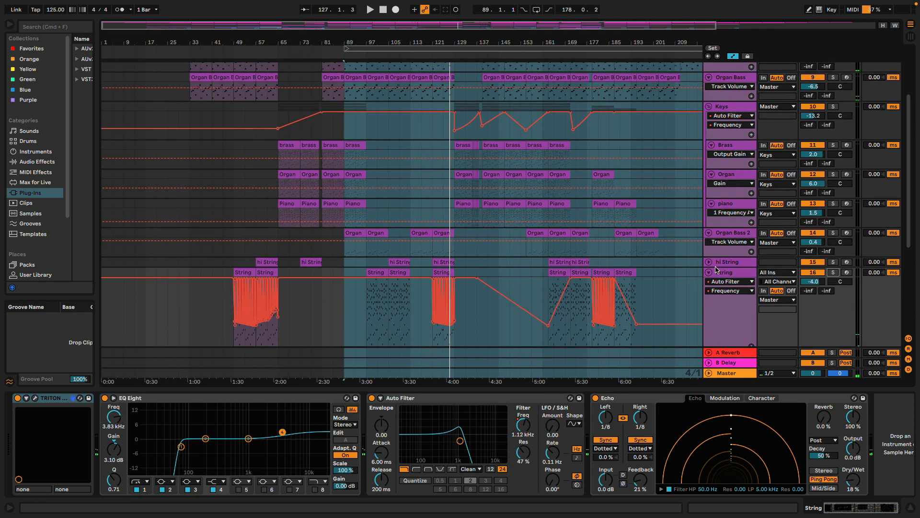
- Unfold and enlarge the hi String track, solo it and play it from bar 121
double_click(727, 261)
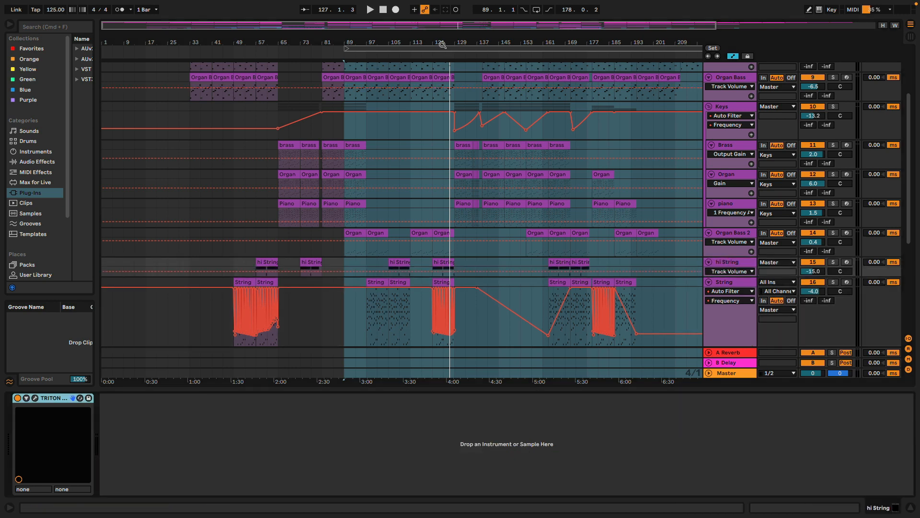
left_click_drag(442, 41, 438, 40)
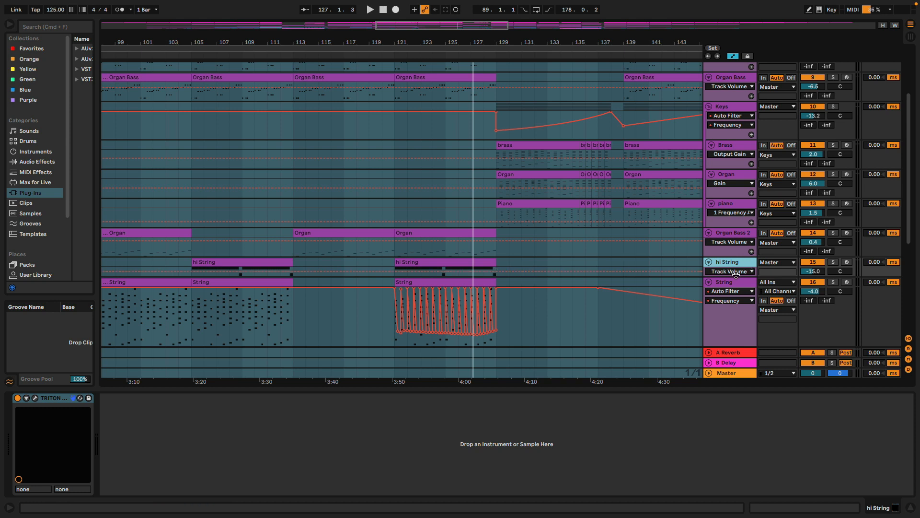
left_click_drag(735, 275, 730, 301)
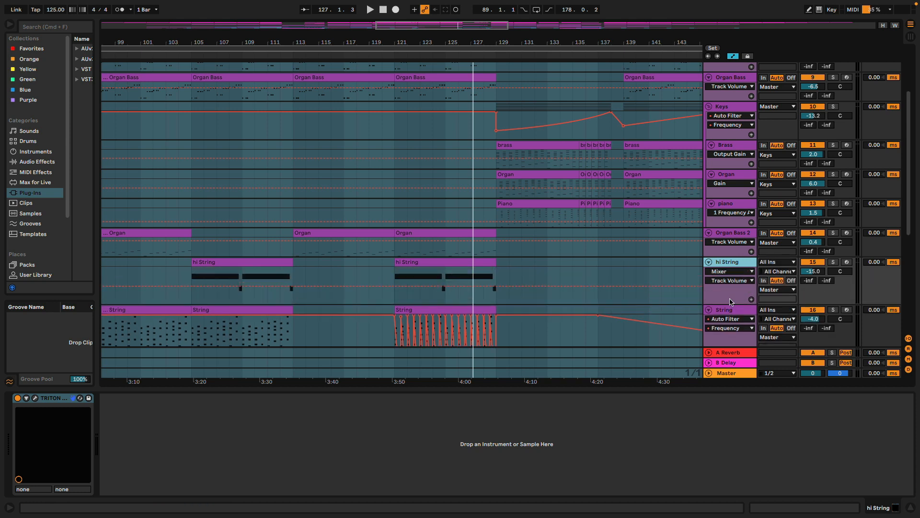
left_click(832, 262)
left_click(391, 55)
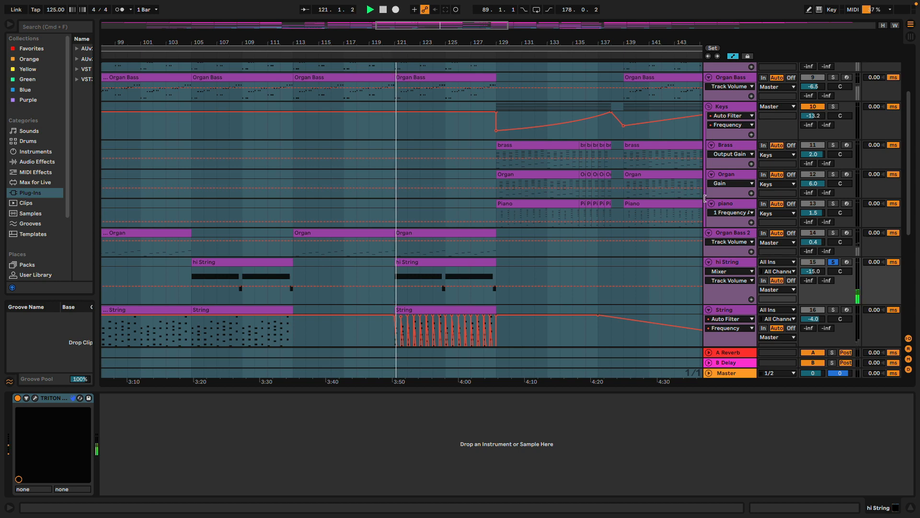
- View the hi String track's TRITON Extreme instrument, close the plug-in window and unsolo the track
left_click(729, 262)
double_click(730, 262)
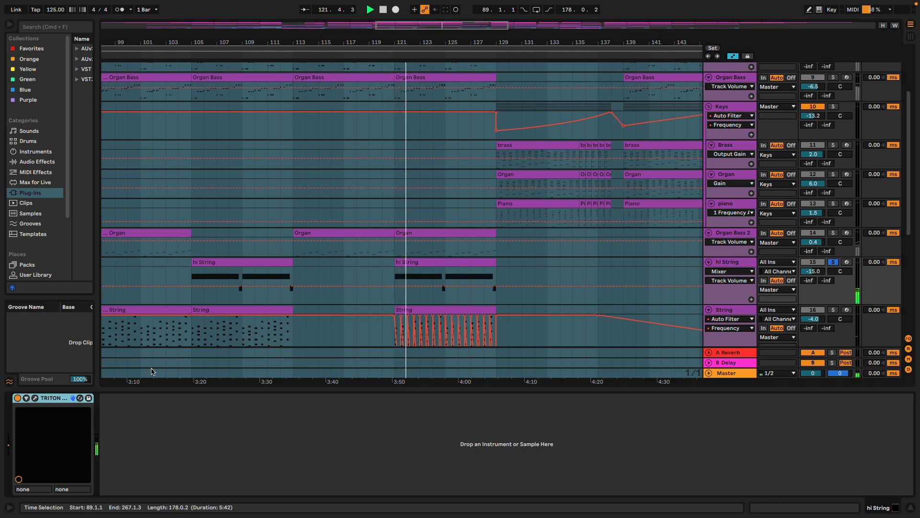
left_click(35, 399)
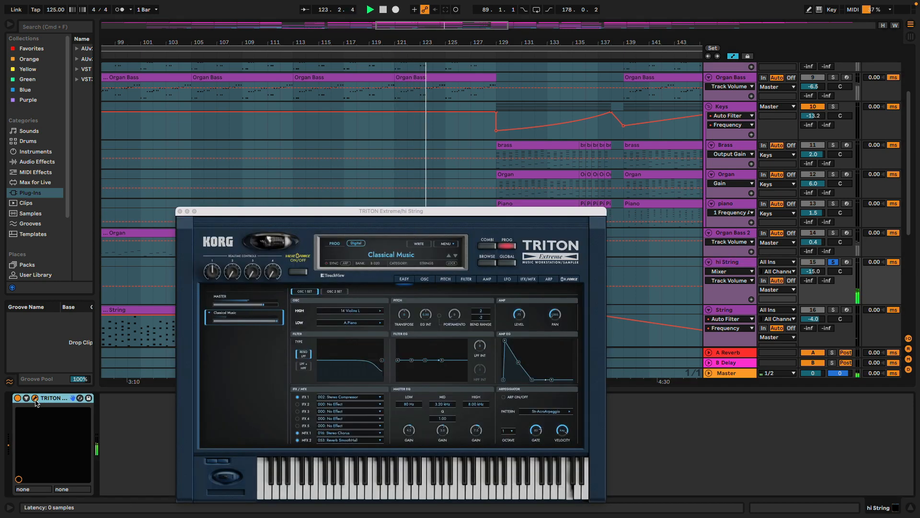
left_click(180, 211)
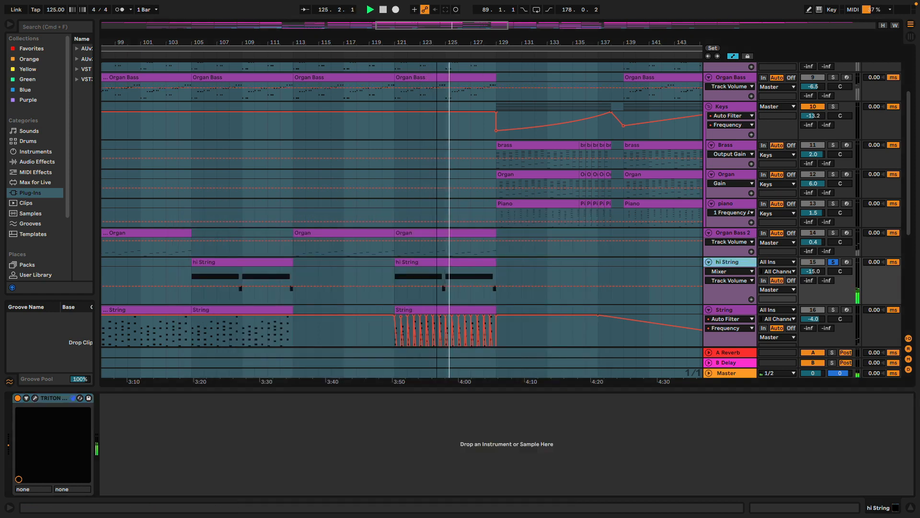
key("w")
left_click(833, 262)
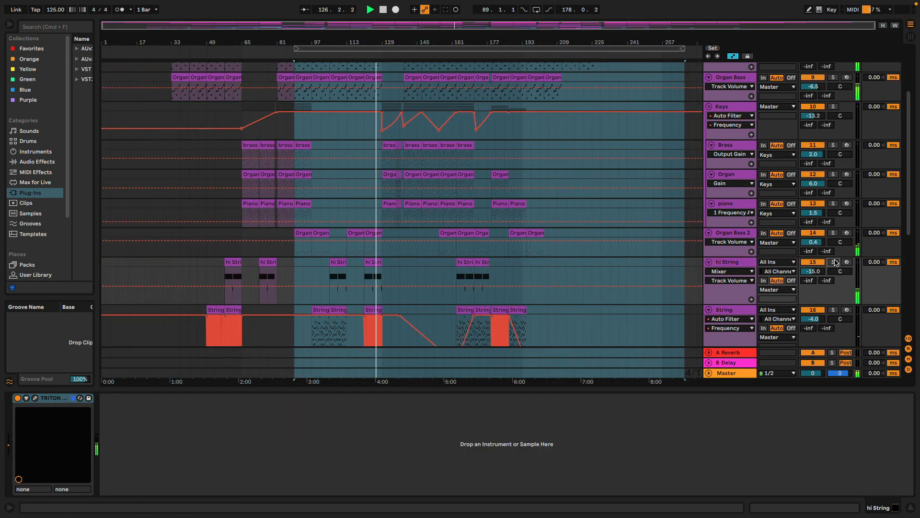
- Select the Vox track to bring up its instrument and effect devices
scroll(577, 201, "down", 3)
scroll(578, 201, "down", 3)
scroll(577, 200, "up", 6)
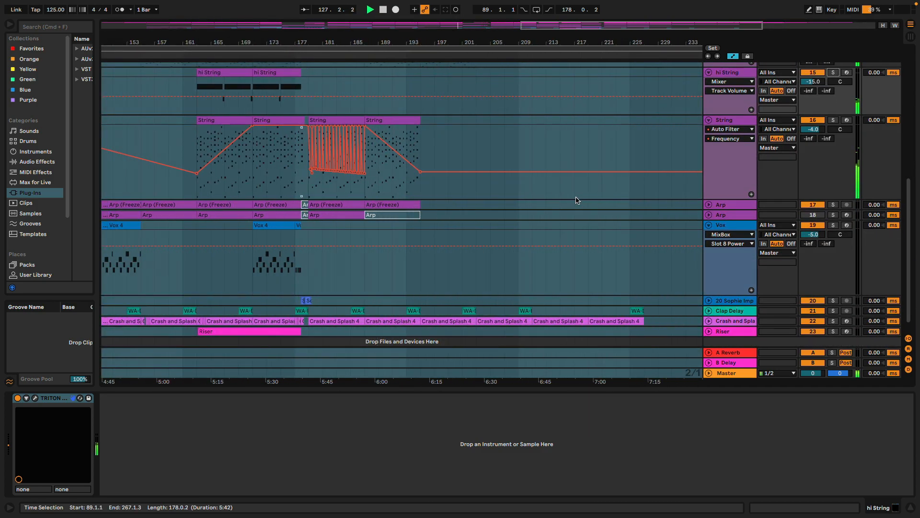
scroll(577, 198, "up", 2)
scroll(577, 198, "left", 3)
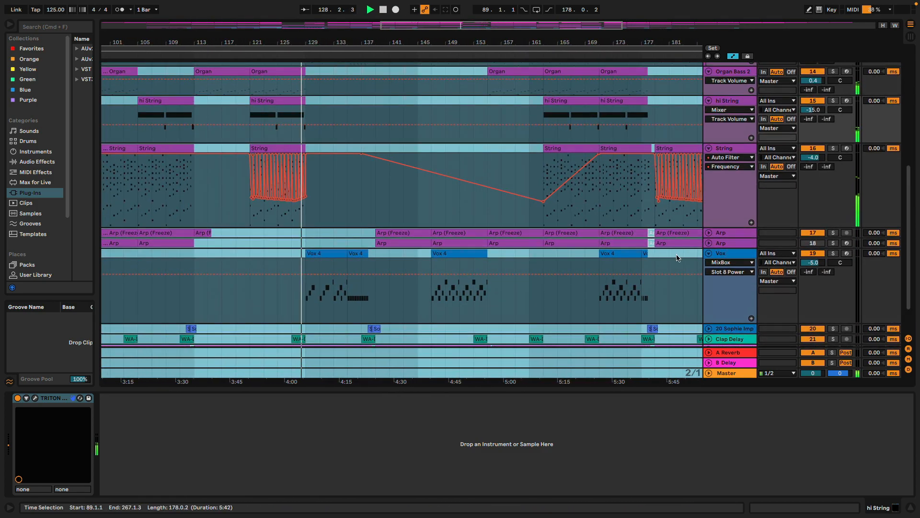
left_click(736, 257)
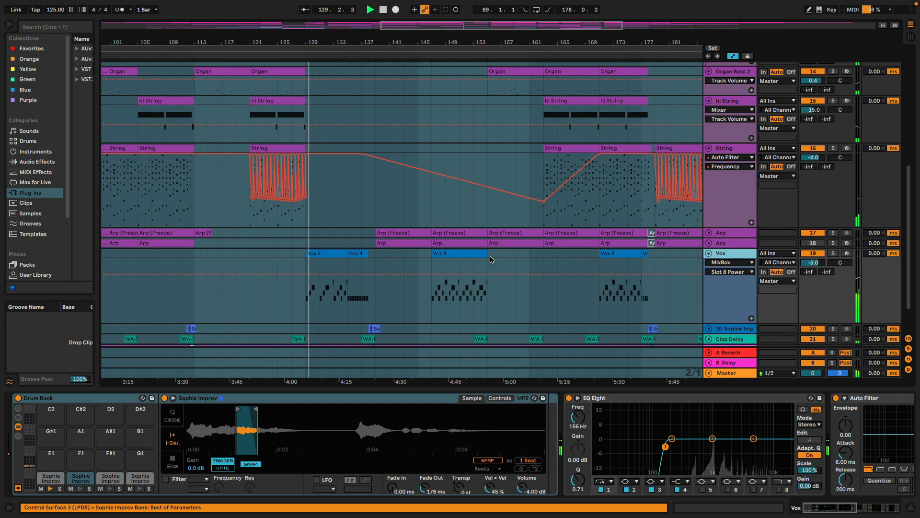
- Examine the Vox 4 clips' note patterns between bars 131 and 155
scroll(491, 259, "down", 2)
key("super+a")
scroll(490, 259, "up", 4)
scroll(491, 260, "up", 2)
scroll(491, 260, "left", 3)
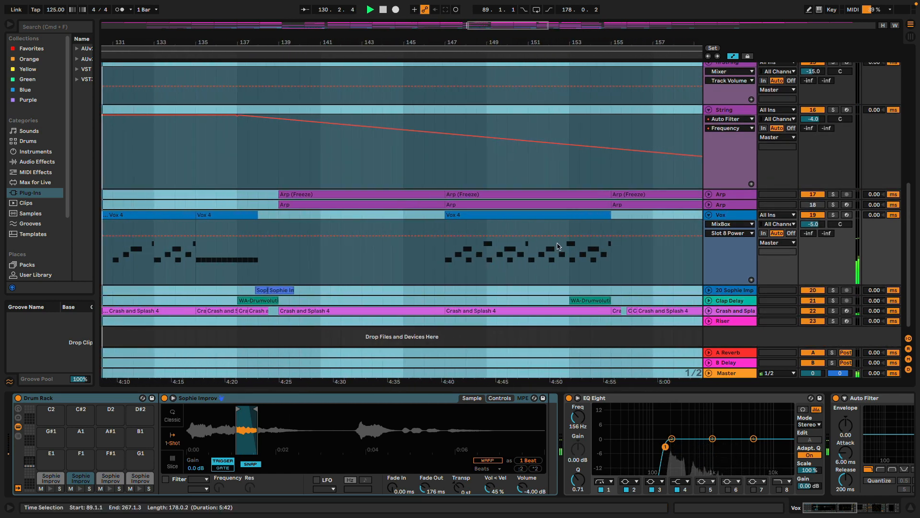
- Fold the String and hi String tracks to make room around the Vox track
left_click(708, 109)
scroll(710, 130, "up", 4)
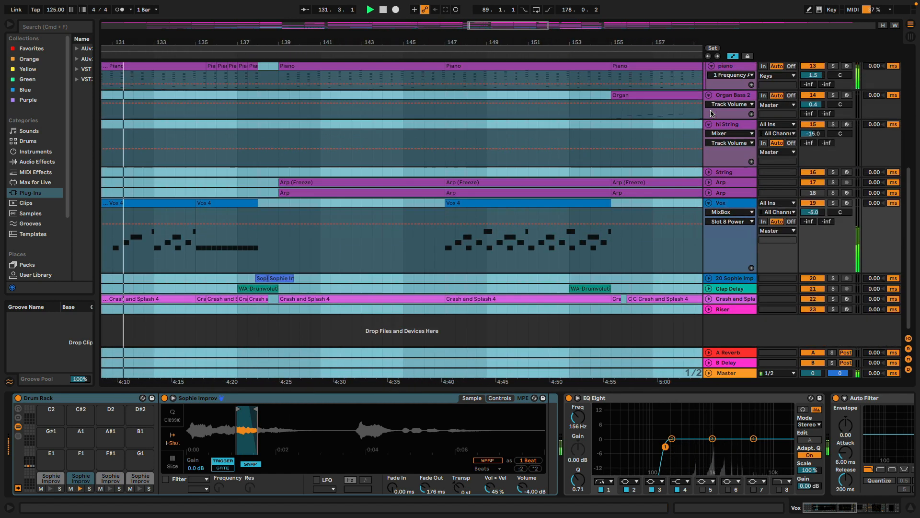
left_click(708, 147)
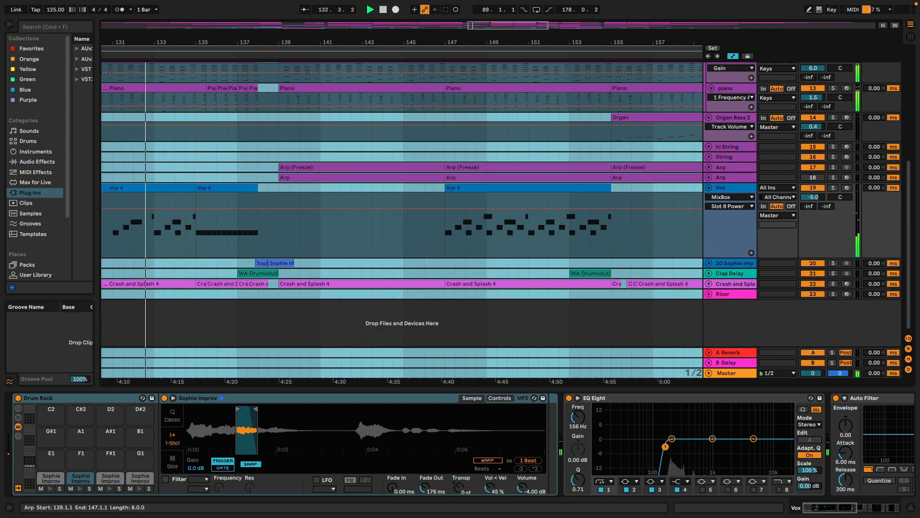
- Listen up to bar 138 and examine how the brass, organ, piano and vocal clips shorten before the break
scroll(372, 181, "up", 3)
scroll(372, 181, "left", 3)
scroll(373, 182, "up", 3)
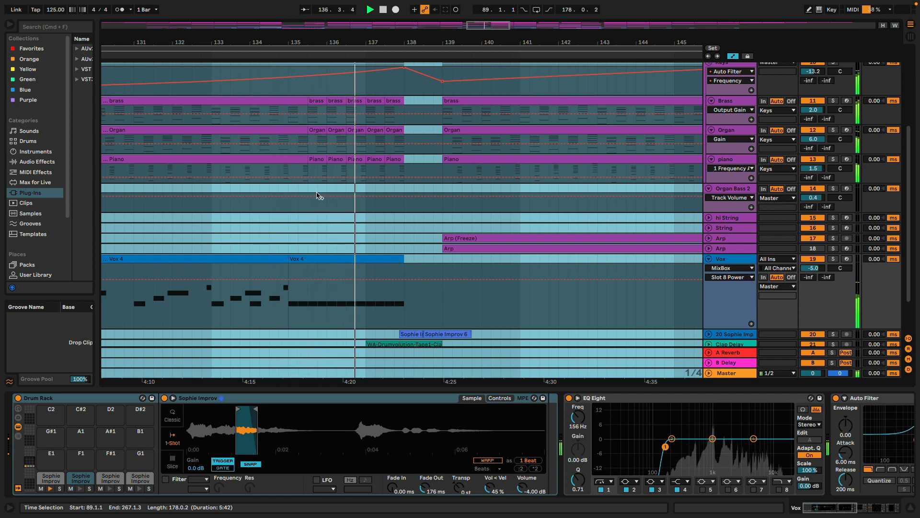
scroll(316, 195, "up", 3)
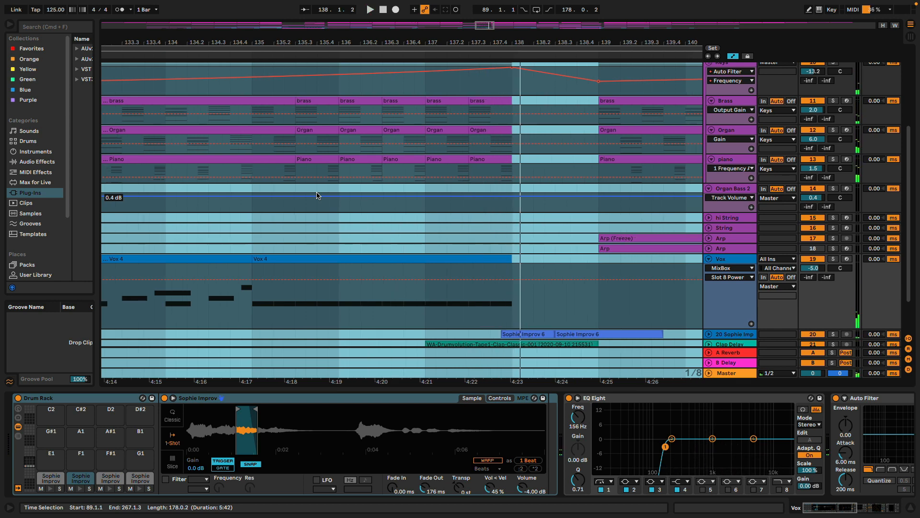
scroll(316, 196, "down", 3)
scroll(317, 196, "up", 1)
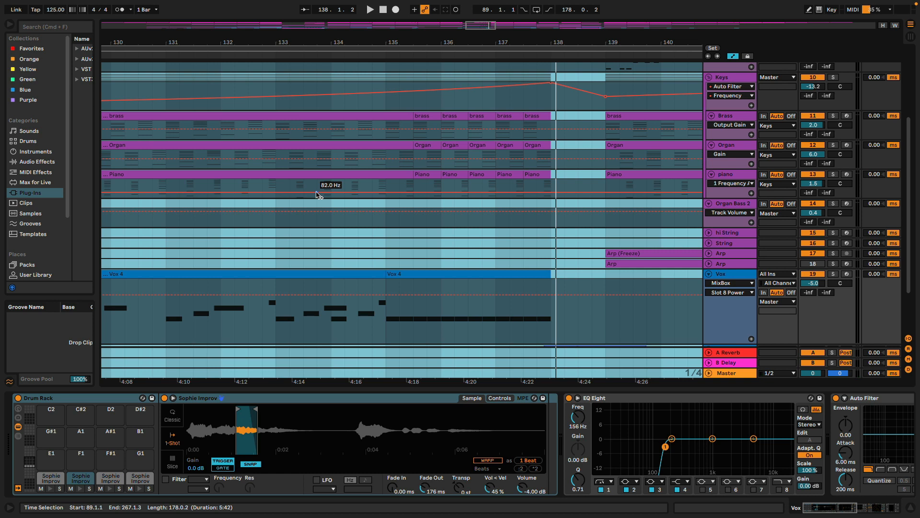
scroll(316, 195, "down", 1)
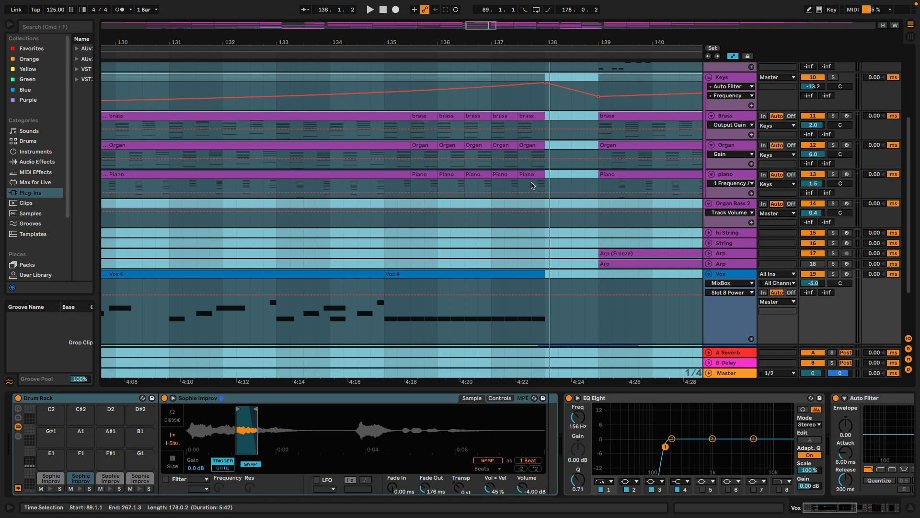
scroll(535, 185, "down", 2)
scroll(460, 302, "down", 2)
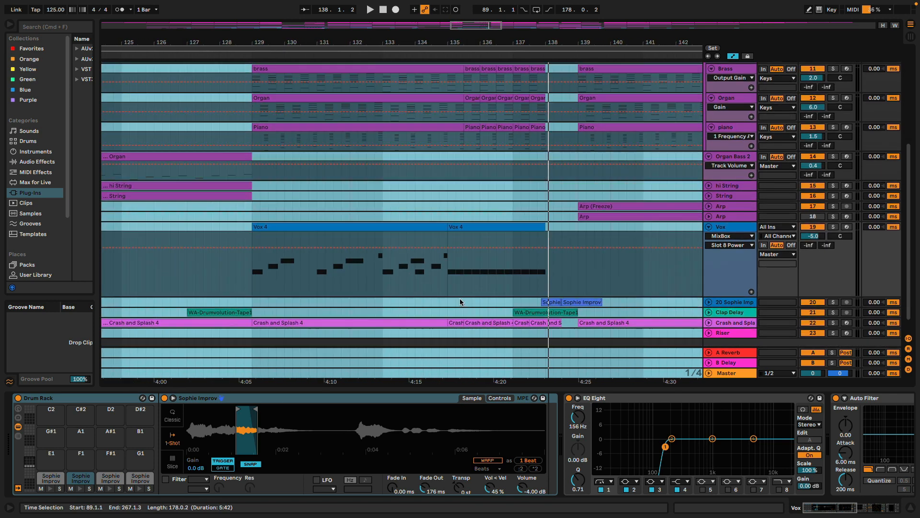
scroll(555, 276, "down", 1)
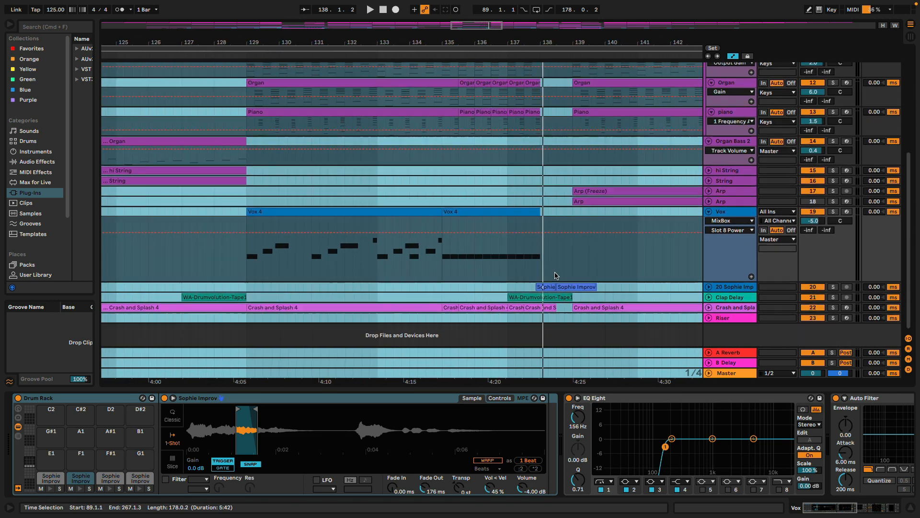
scroll(555, 276, "up", 1)
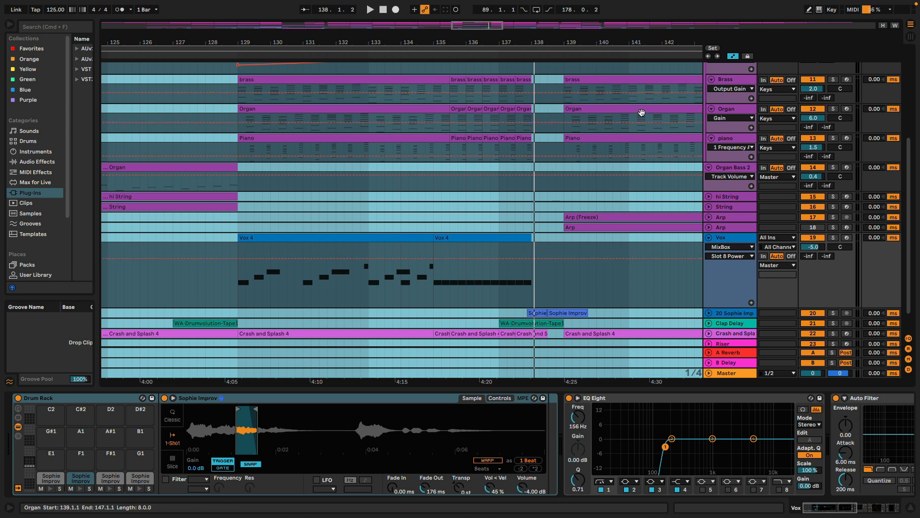
- Fold the Brass, Organ and piano tracks, play from about bar 134, and fold all remaining tracks
left_click(711, 80)
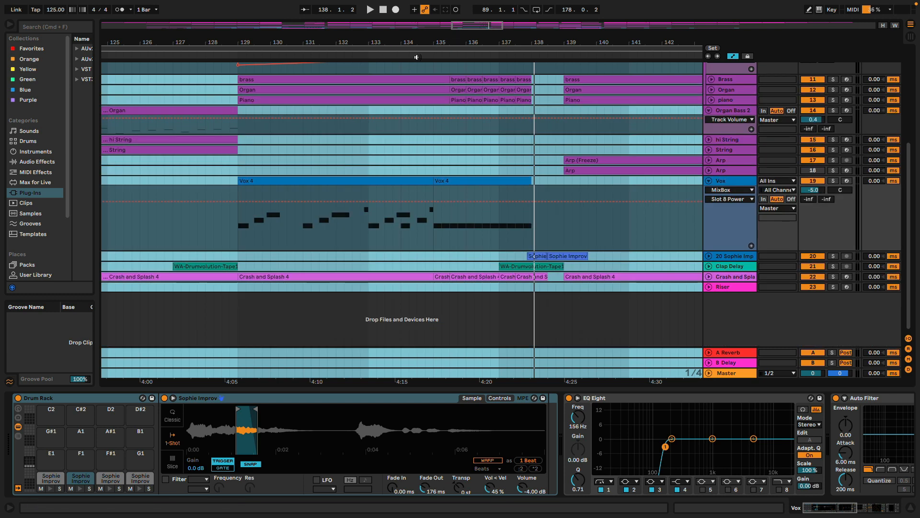
left_click(417, 57)
scroll(769, 197, "up", 5)
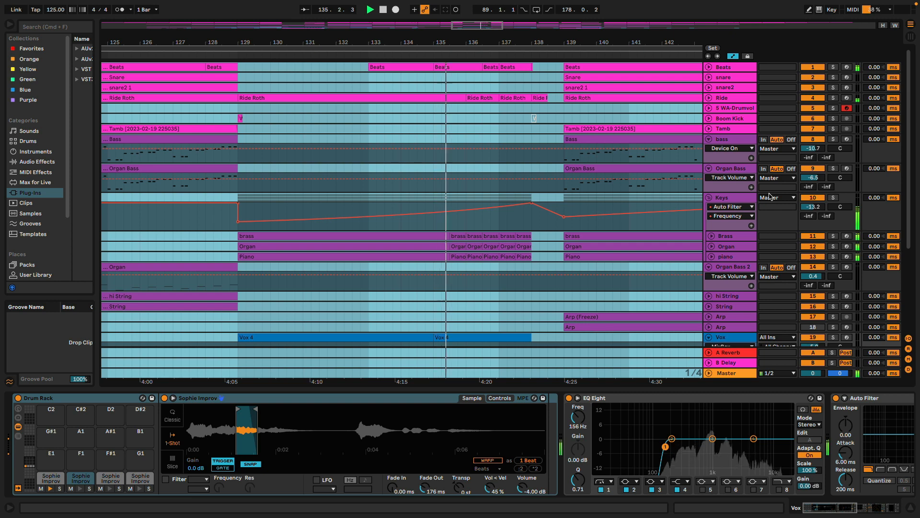
left_click(710, 139, "alt")
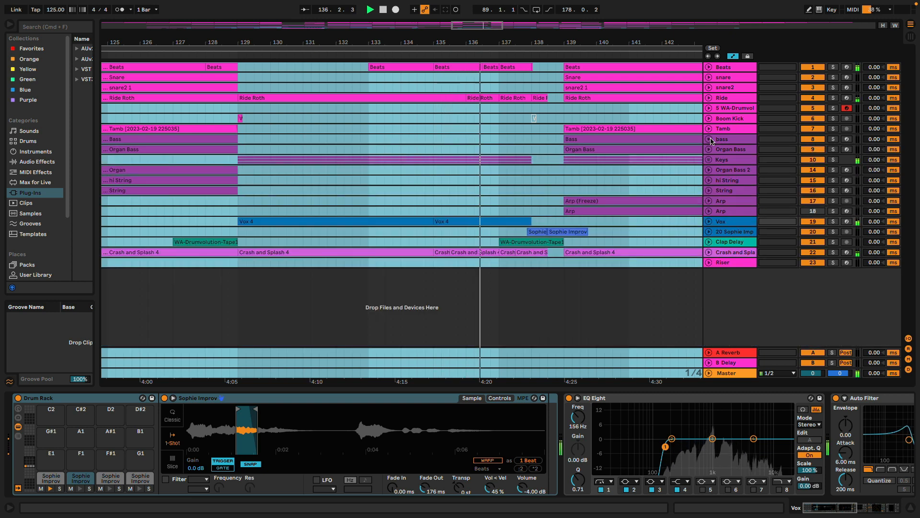
scroll(565, 191, "up", 5)
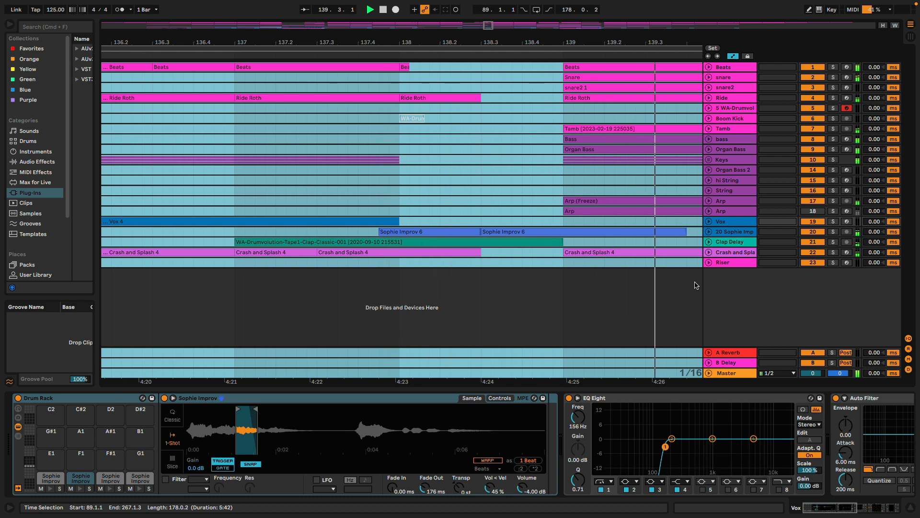
- Unfold the Clap Delay track and select its clap clip at bar 137 to show its effects
scroll(697, 285, "down", 3)
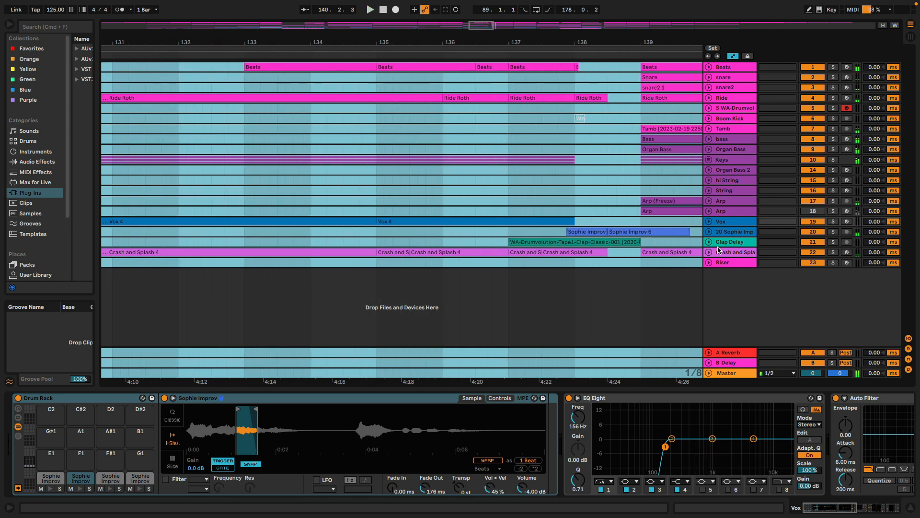
left_click(709, 242)
scroll(599, 253, "right", 5)
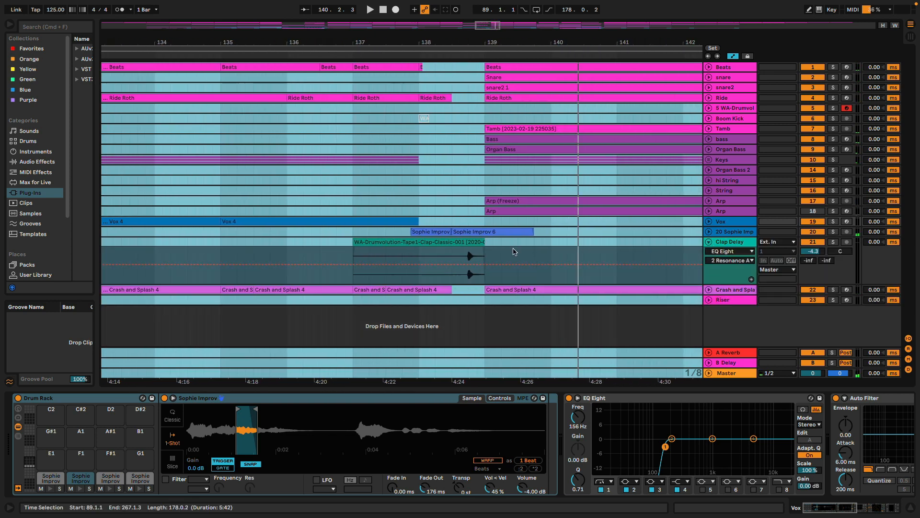
left_click(451, 243)
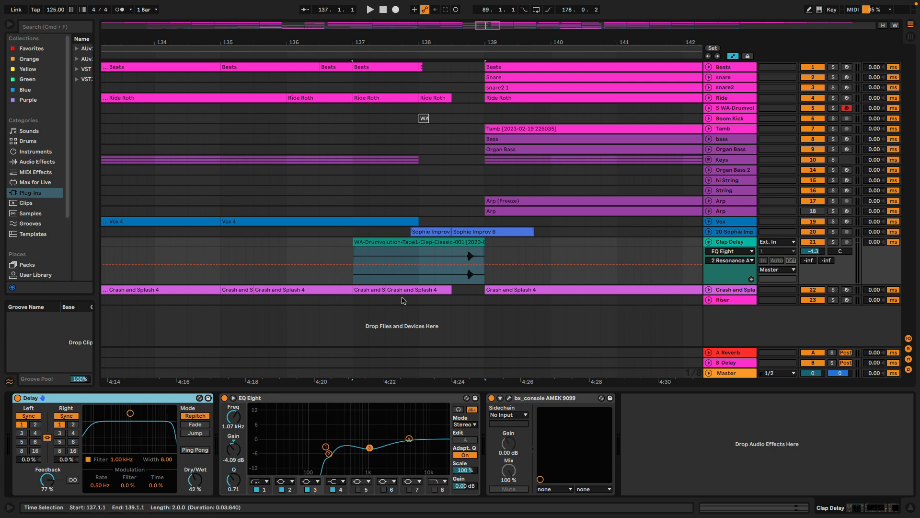
- Solo the Clap Delay track, play it from about bar 138, then stop playback and unsolo it
left_click(836, 243)
left_click(442, 53)
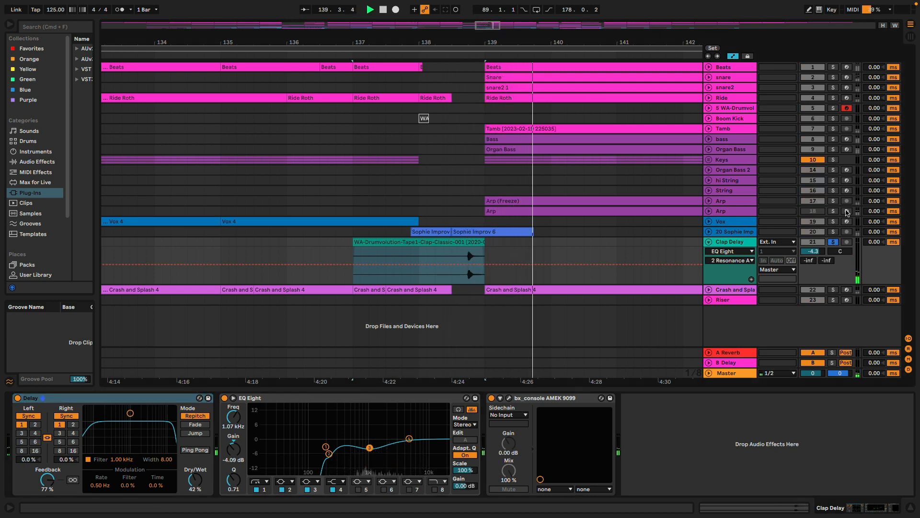
key("space")
left_click(834, 242)
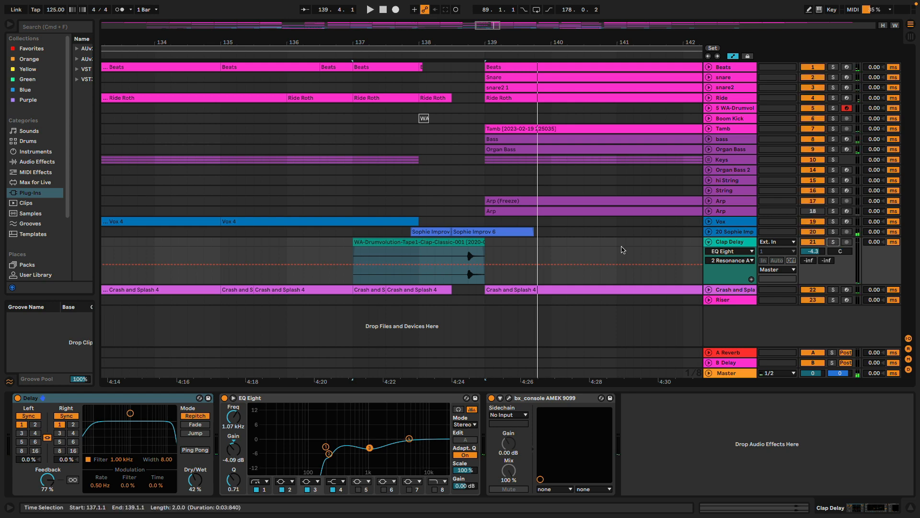
- Play the full mix from about bar 136 and survey where the clap delays and other layers sit across the arrangement
key("minus")
key("minus")
key("minus")
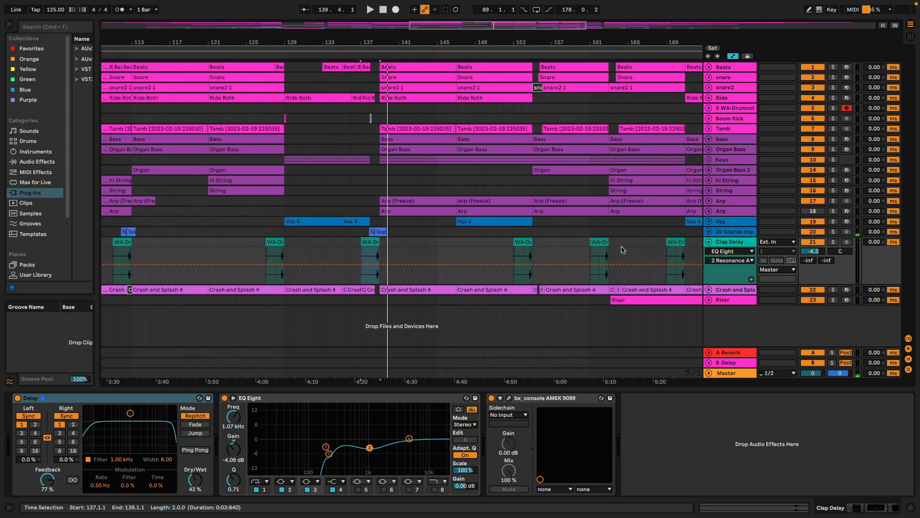
left_click(355, 55)
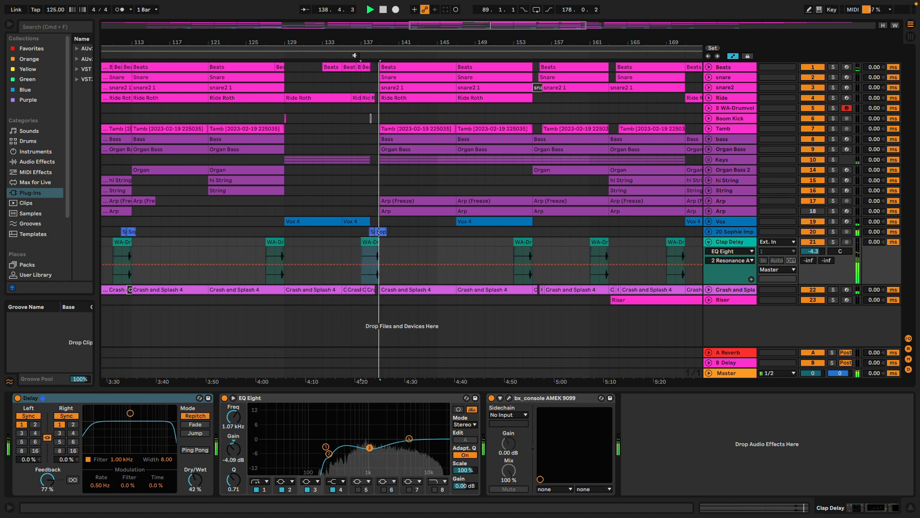
scroll(556, 173, "down", 4)
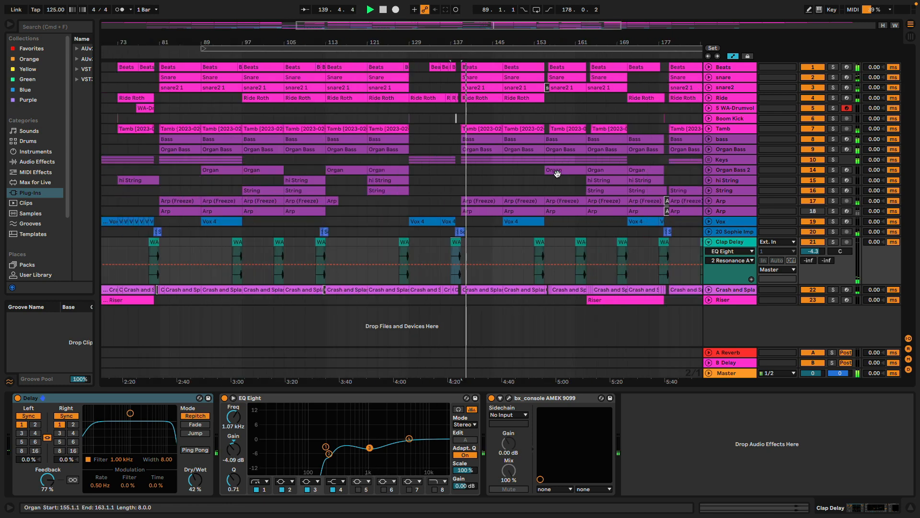
scroll(557, 173, "right", 5)
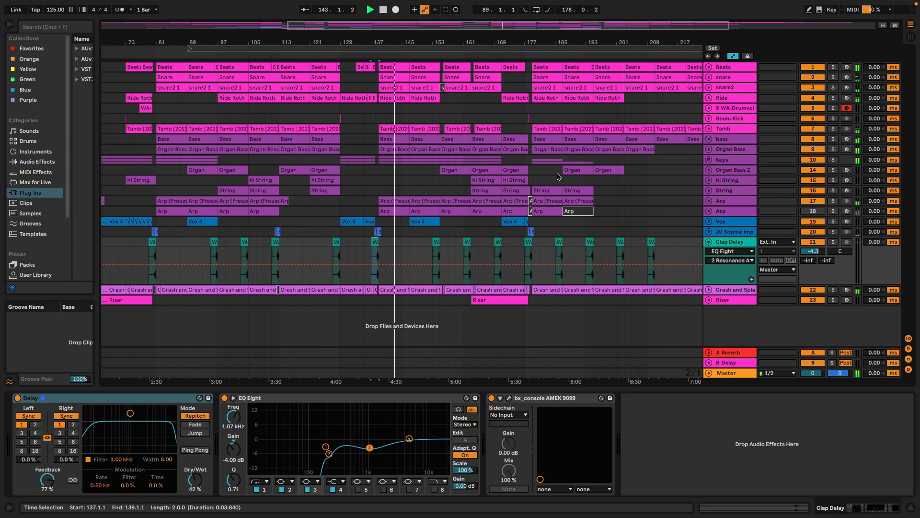
scroll(557, 176, "down", 3)
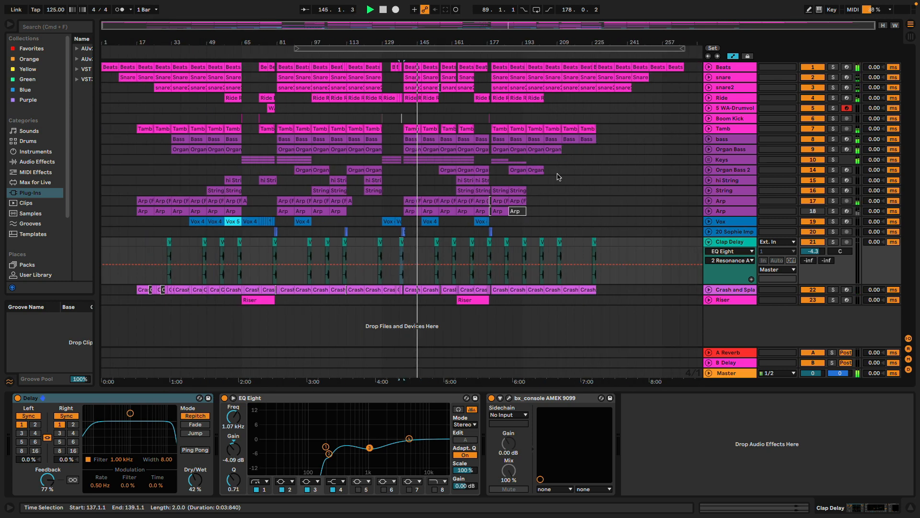
scroll(558, 176, "up", 2)
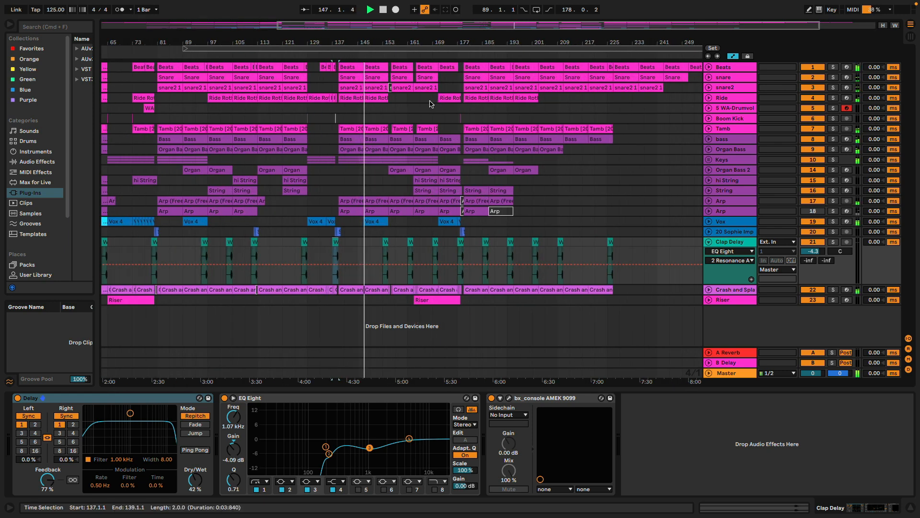
- Examine the drum drop-out and the lone snare2 clip at bar 155 while the mix plays through it
scroll(378, 105, "up", 9)
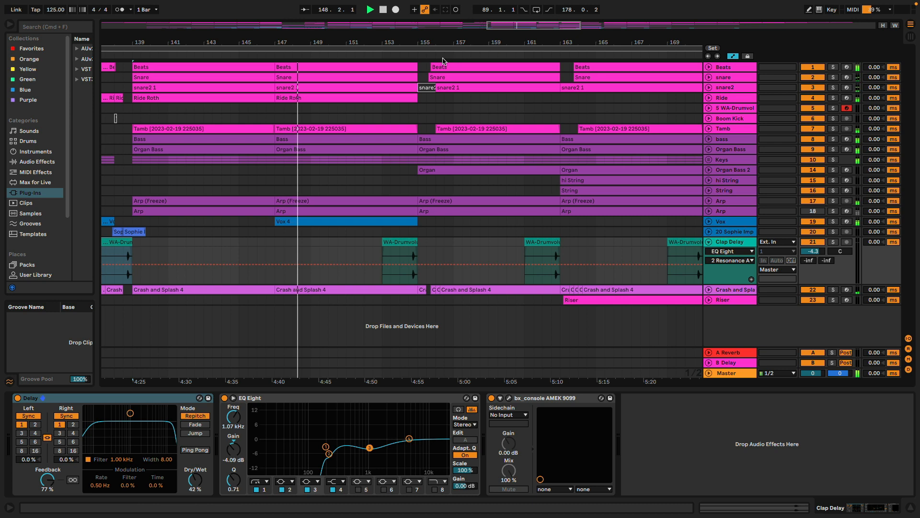
scroll(431, 88, "up", 6)
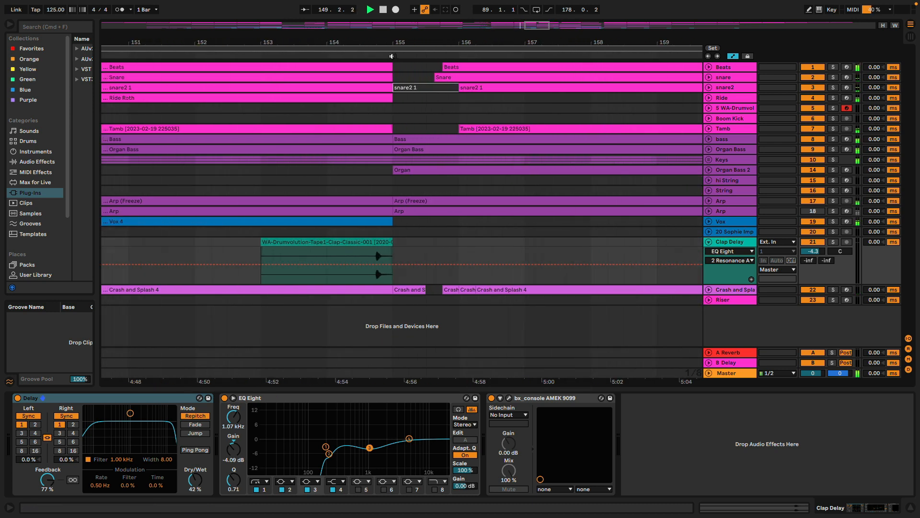
scroll(446, 86, "down", 1)
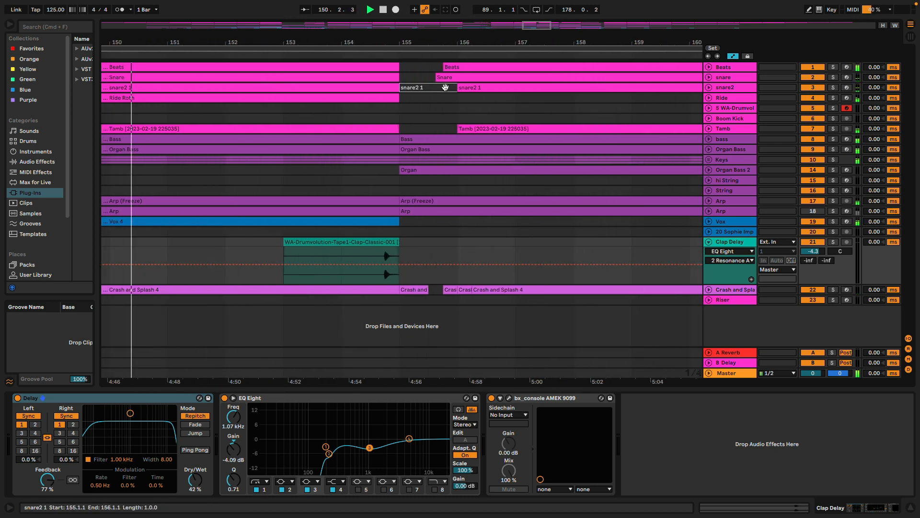
scroll(445, 88, "down", 2)
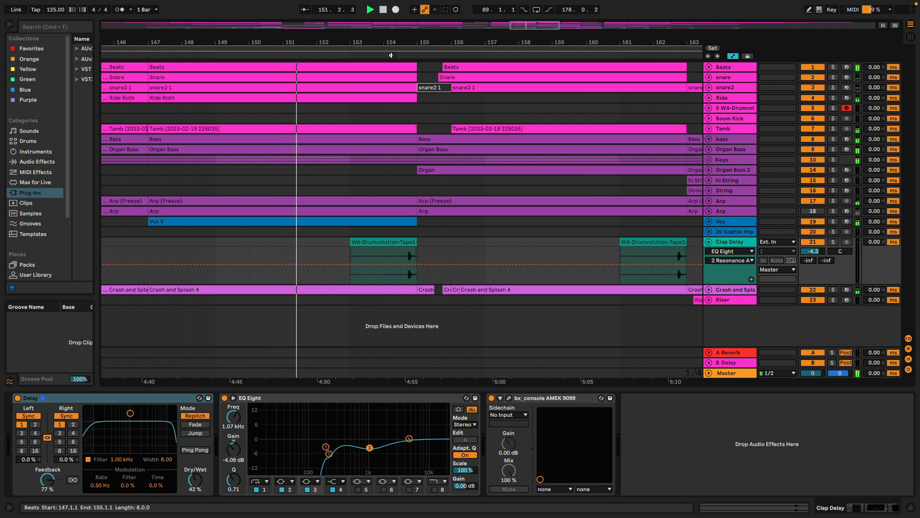
left_click_drag(484, 196, 387, 196)
scroll(483, 196, "right", 3)
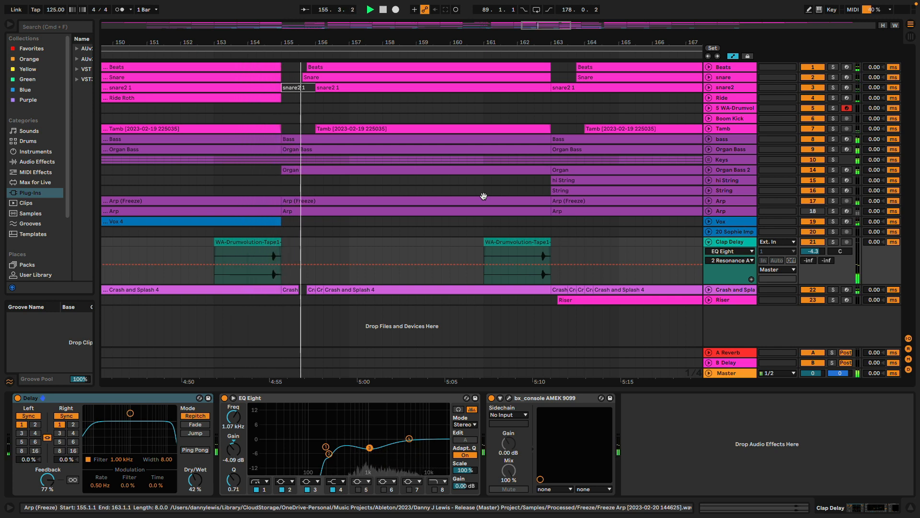
- Solo the frozen Arp track while the section after bar 155 plays
scroll(483, 196, "down", 5)
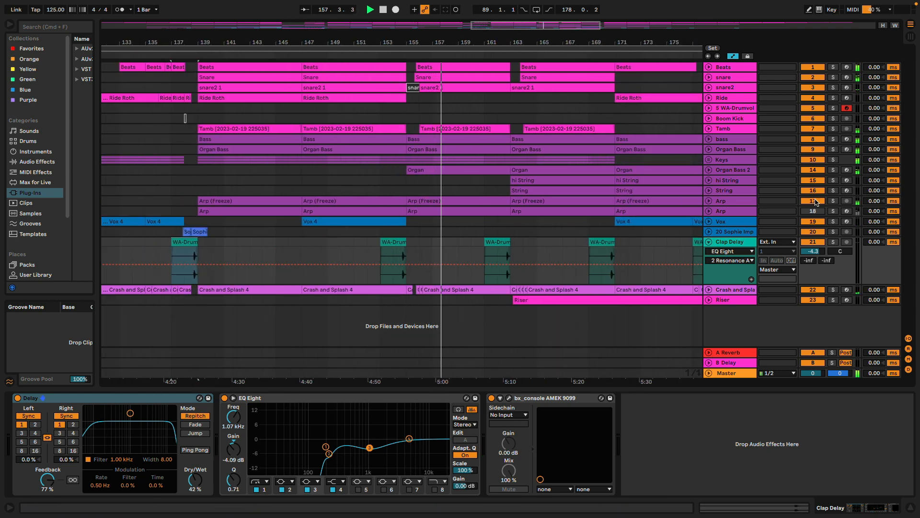
left_click(833, 201)
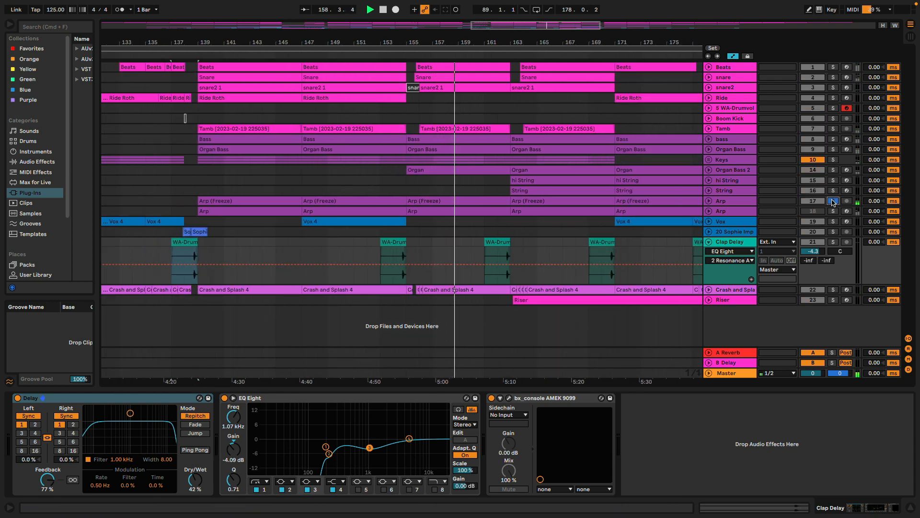
- Replay the soloed Arp from about bar 152, unsolo it, and view the arrangement onward while the full mix plays
left_click(395, 51)
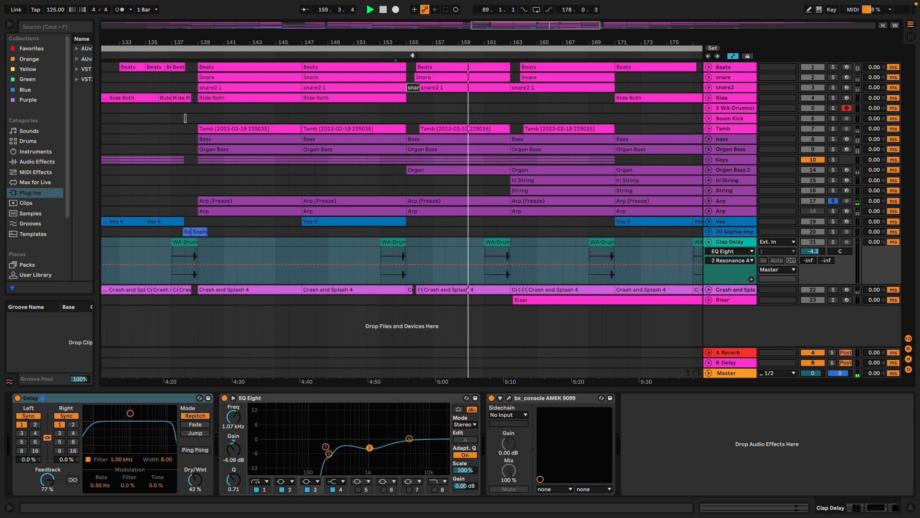
left_click(834, 205)
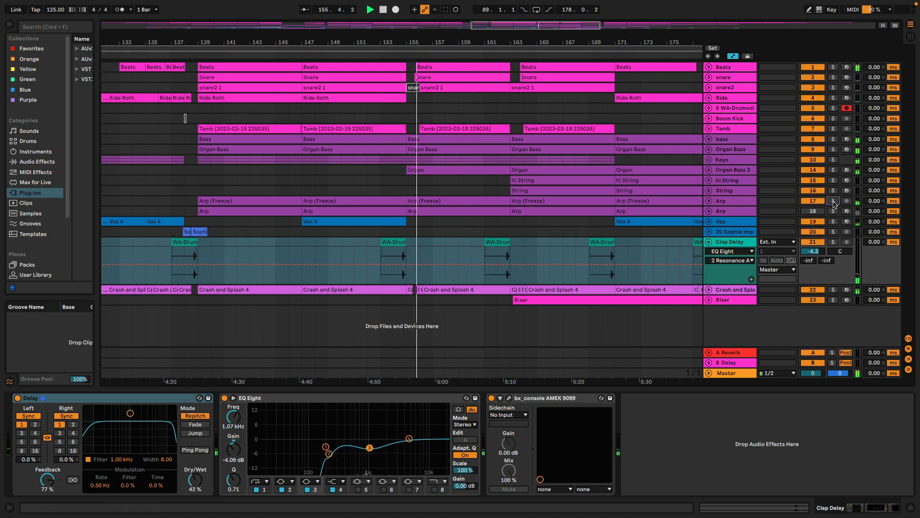
scroll(542, 166, "down", 3)
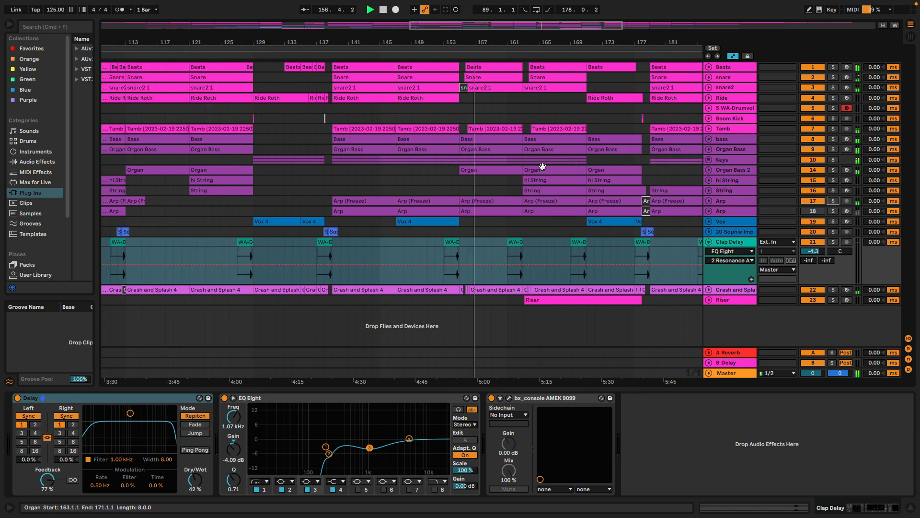
scroll(542, 167, "right", 5)
scroll(542, 168, "right", 4)
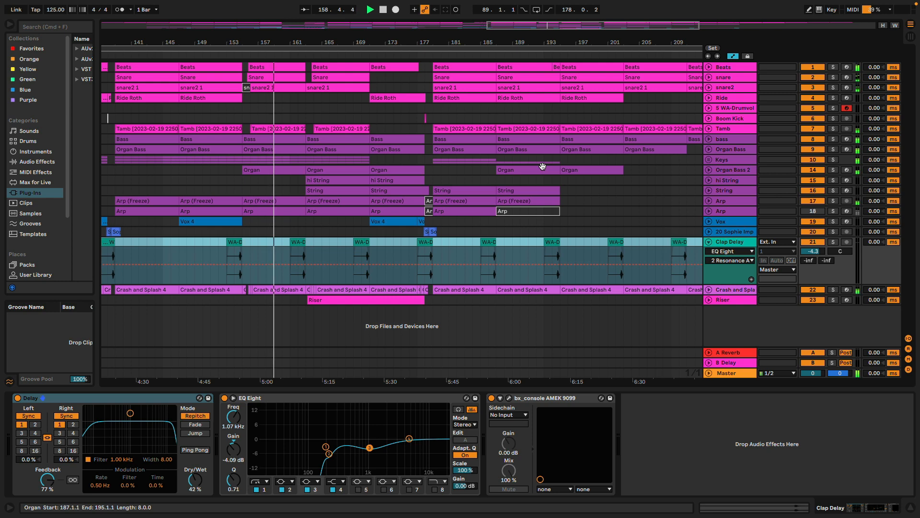
- Unfold the Beats, snare, snare2 and Ride tracks and show each one's instrument and effects while the mix plays
left_click(730, 68)
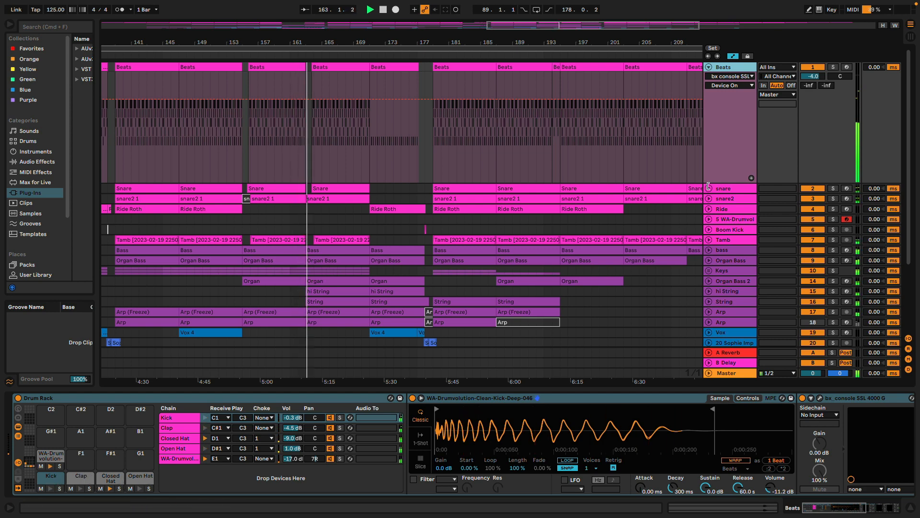
left_click(727, 189)
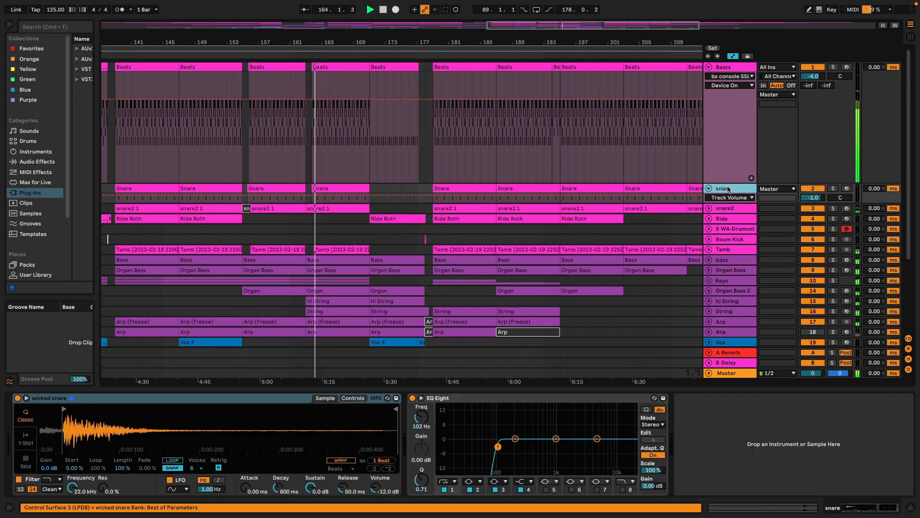
left_click(708, 209)
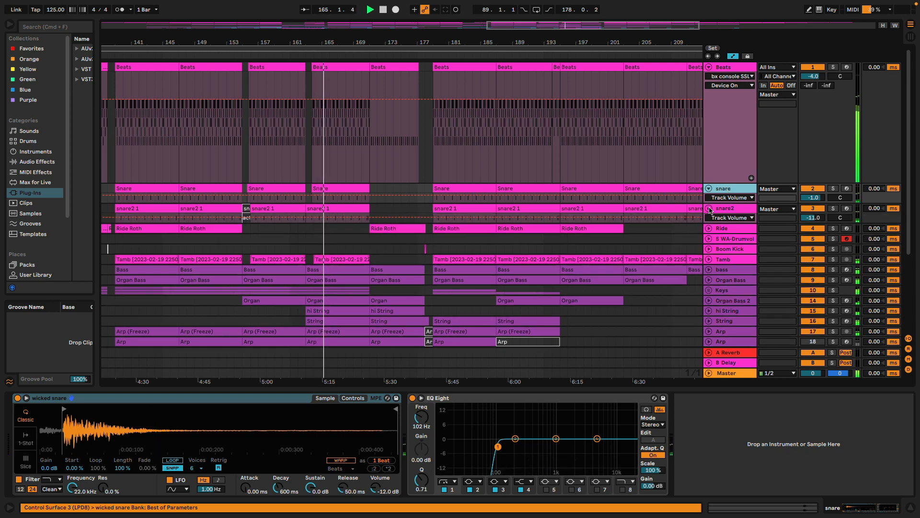
left_click(738, 208)
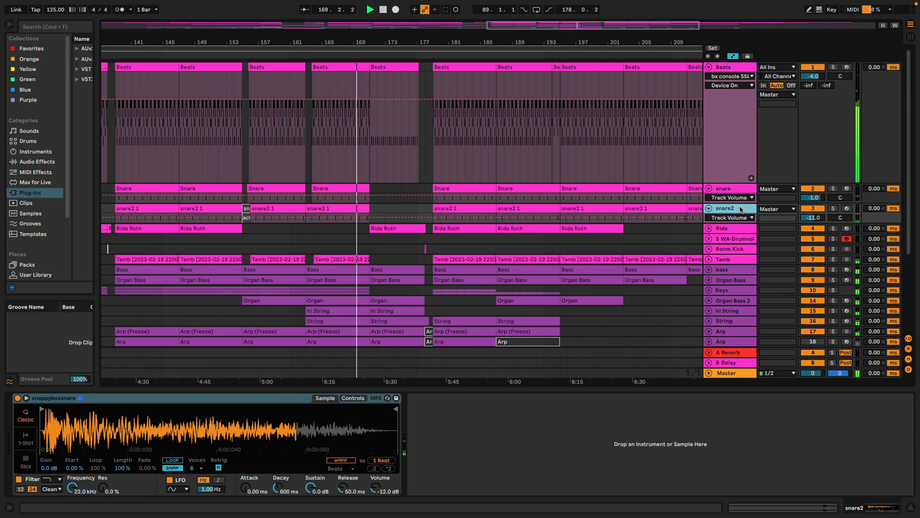
left_click(730, 229)
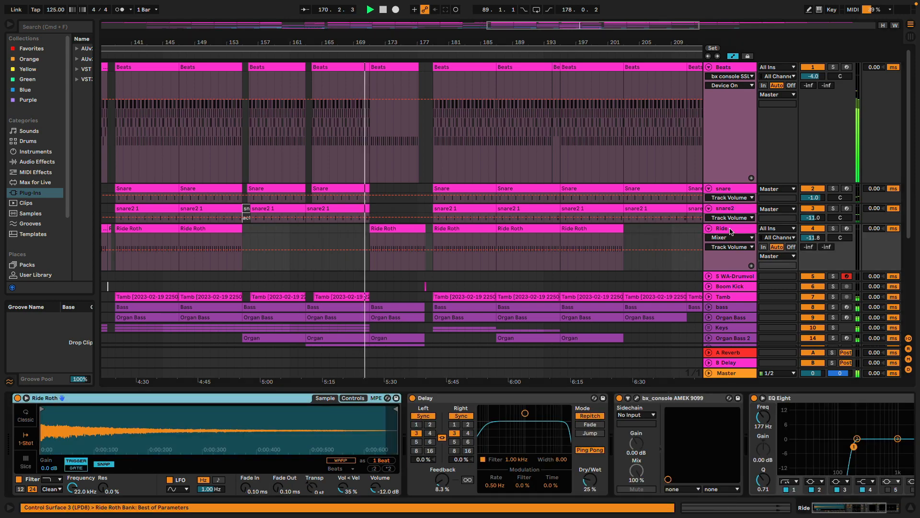
- Examine how the ride, beats, strings, vocals and crashes are layered around the build and break near bar 177
scroll(524, 273, "down", 2)
scroll(524, 267, "down", 5)
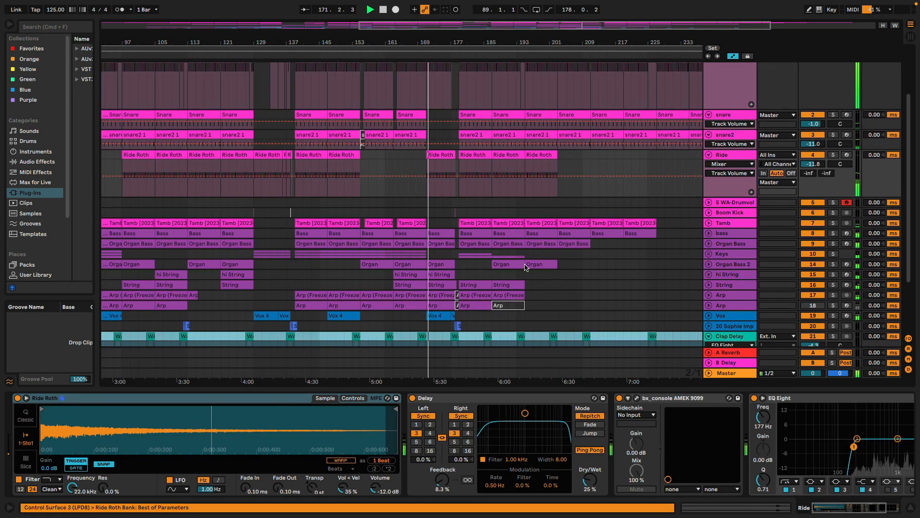
scroll(525, 267, "right", 2)
scroll(524, 268, "up", 5)
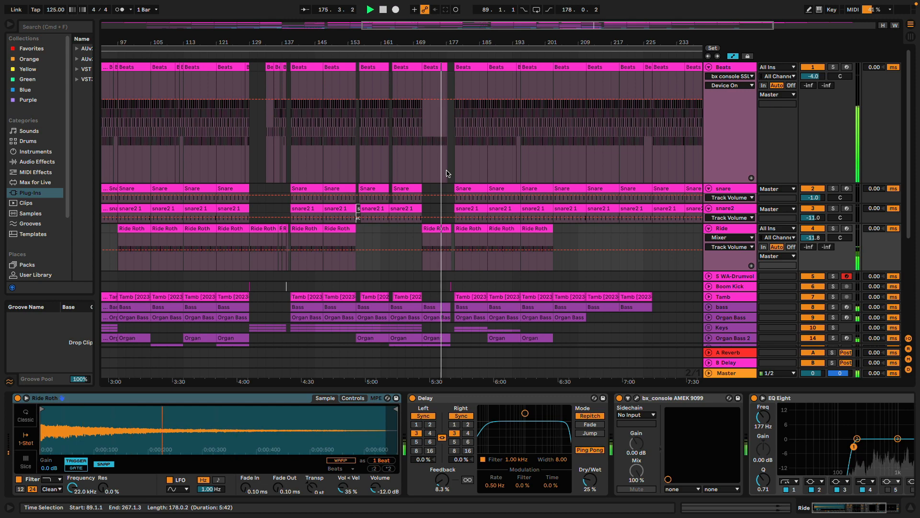
scroll(448, 173, "up", 5)
scroll(447, 173, "down", 5)
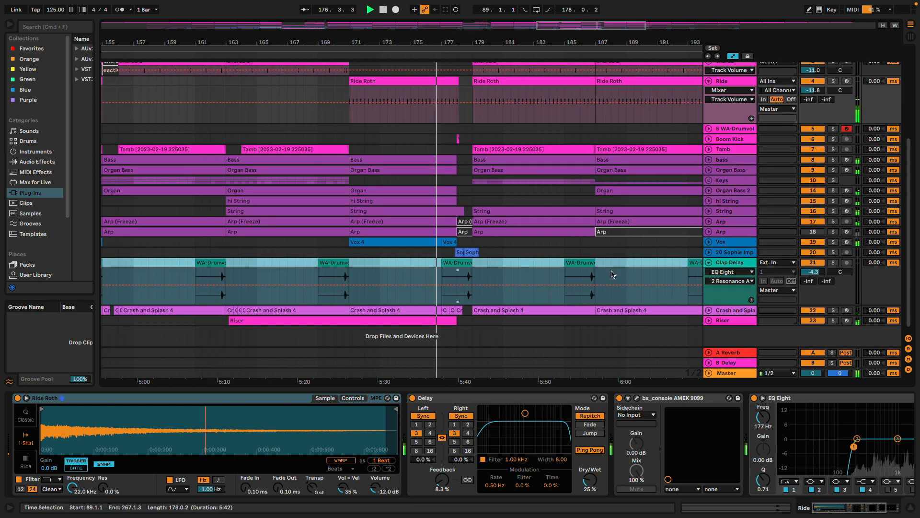
scroll(612, 274, "down", 1)
scroll(612, 274, "right", 1)
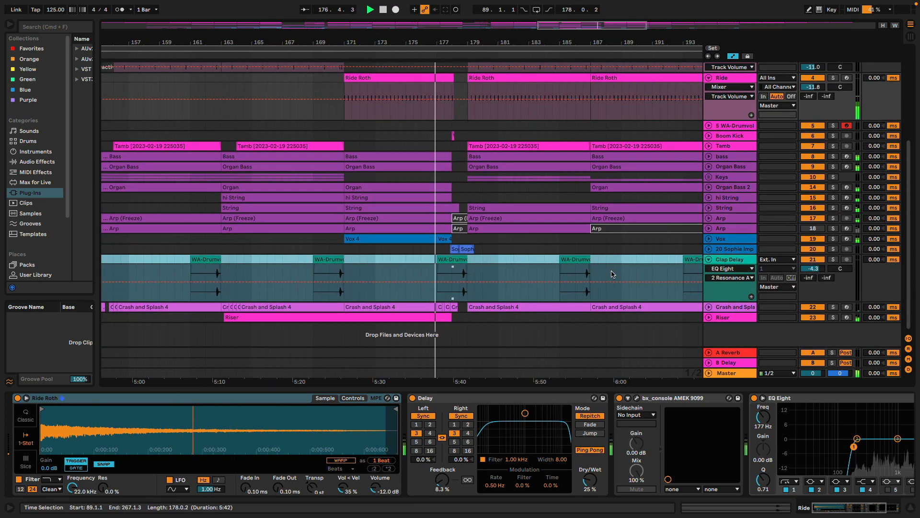
- Unfold the Riser track, show its devices, and compare its placement with the drum layers across the arrangement
left_click(709, 317)
left_click(726, 317)
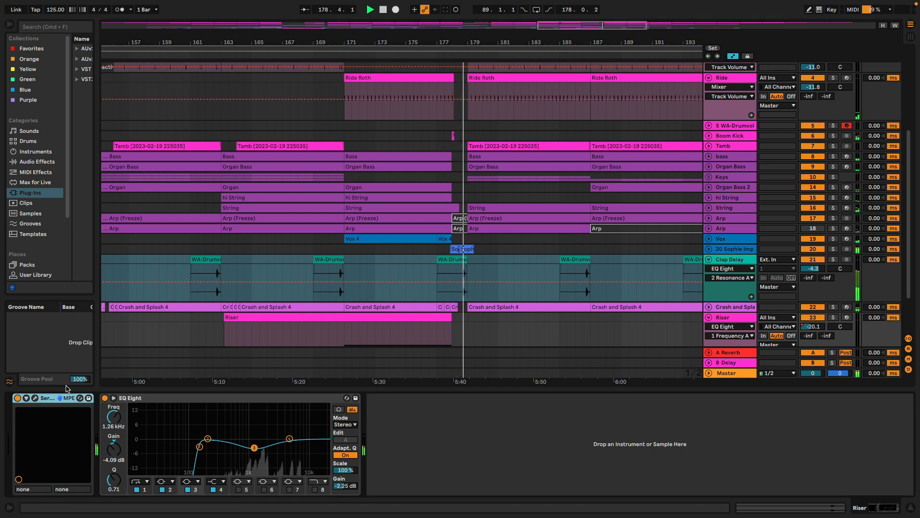
scroll(438, 187, "down", 5)
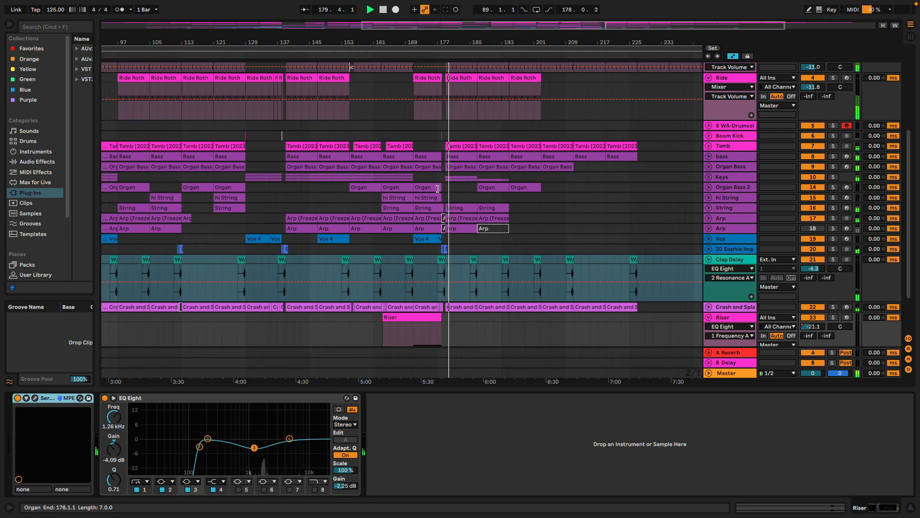
scroll(578, 185, "up", 5)
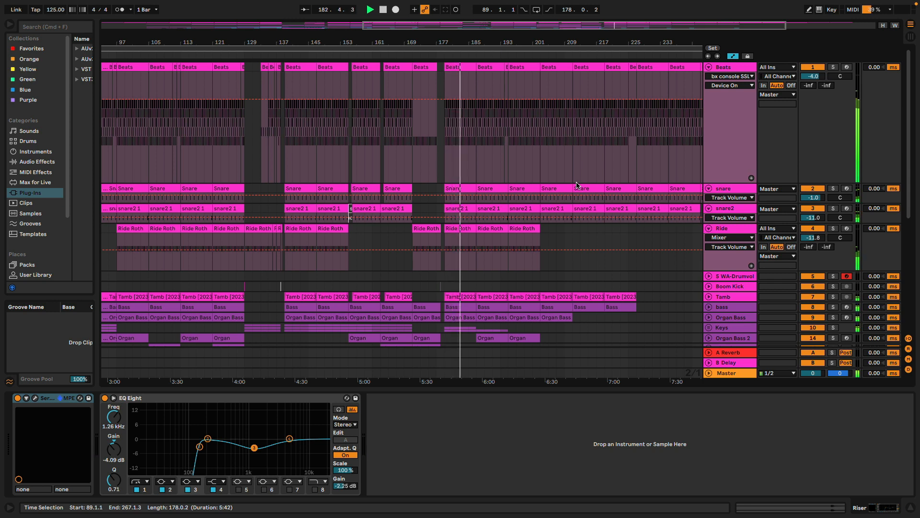
- Fold all tracks and examine the outro from about bar 189, where the layers drop out
left_click(709, 229, "alt")
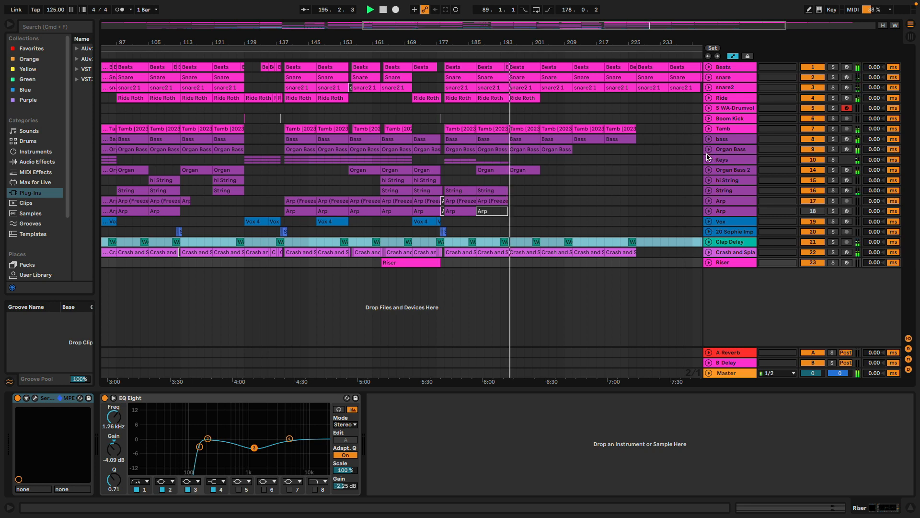
left_click_drag(376, 41, 455, 41)
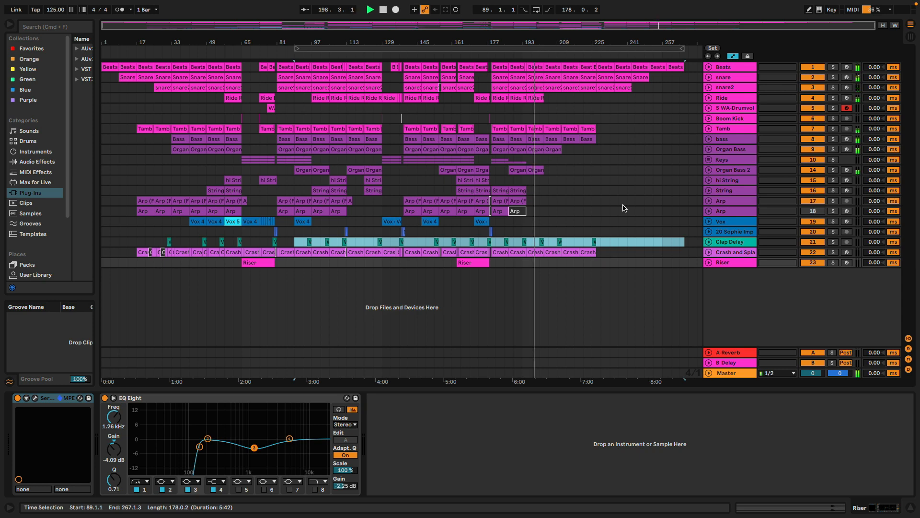
scroll(653, 155, "up", 5)
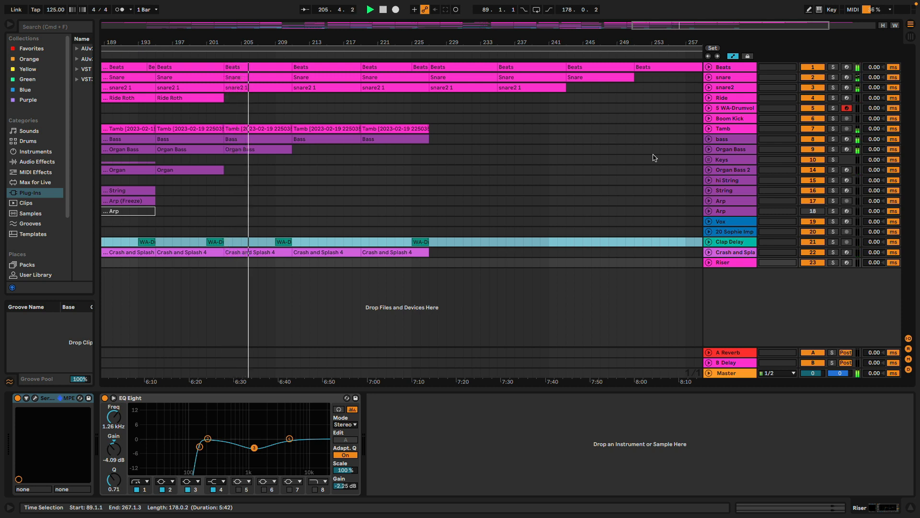
- Review the device chains of the Master, Beats, snare, snare2, Ride, WA-Drumvol, Boom Kick and bass tracks
left_click(729, 373)
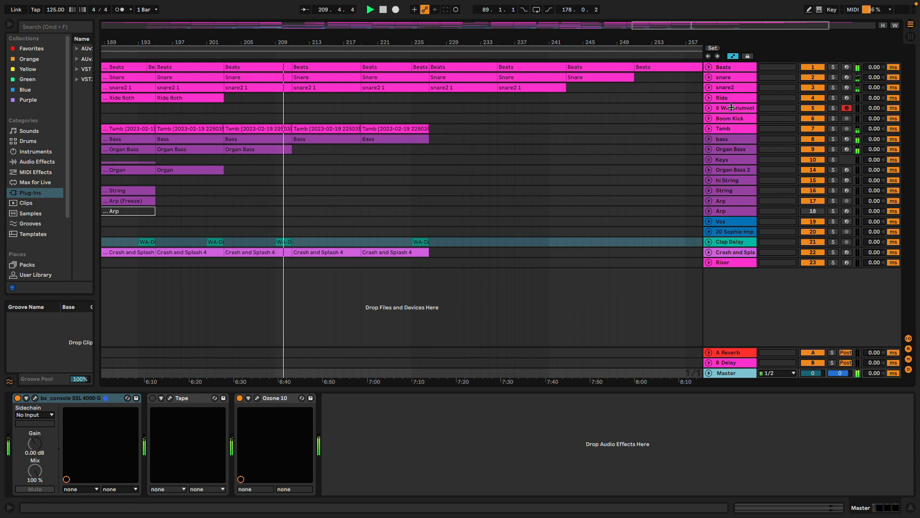
left_click(726, 67)
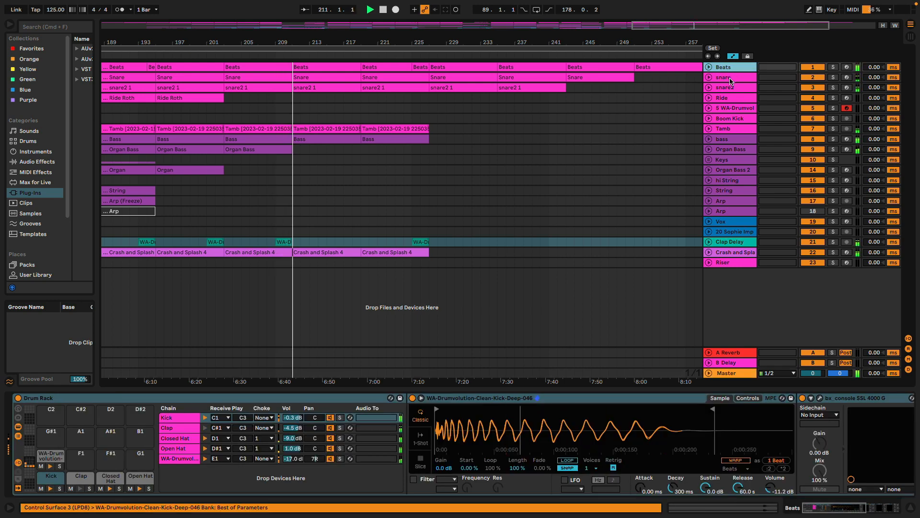
left_click(729, 78)
left_click(727, 88)
left_click(722, 98)
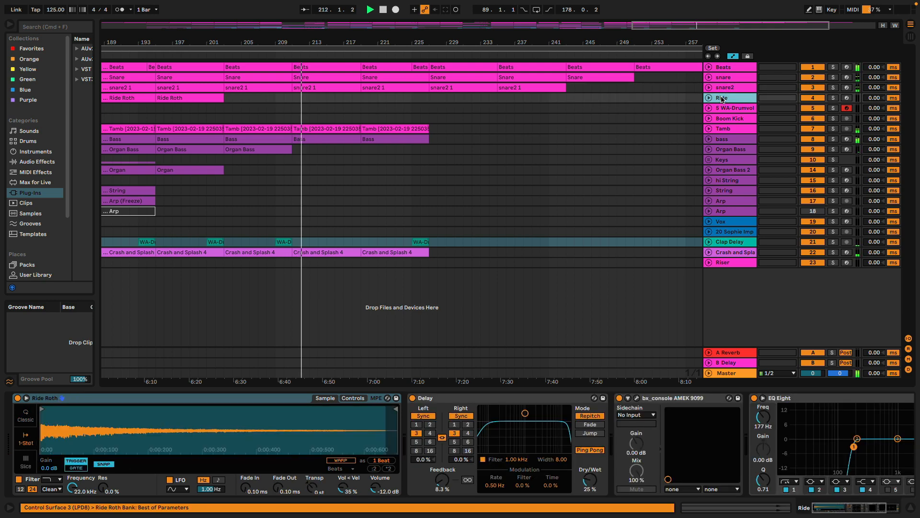
left_click(722, 108)
left_click(722, 118)
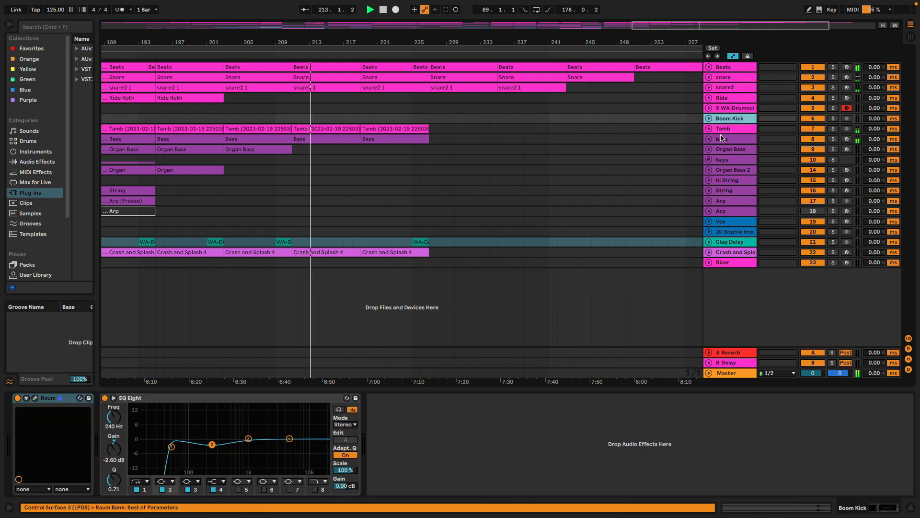
left_click(721, 138)
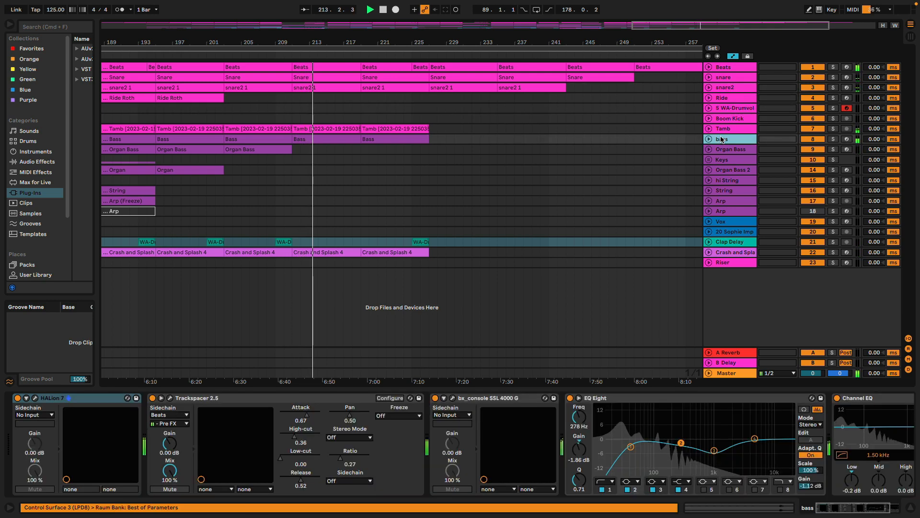
- Inspect the bx_console SSL 4000 G plug-in window on the Master track, then close it
left_click(725, 373)
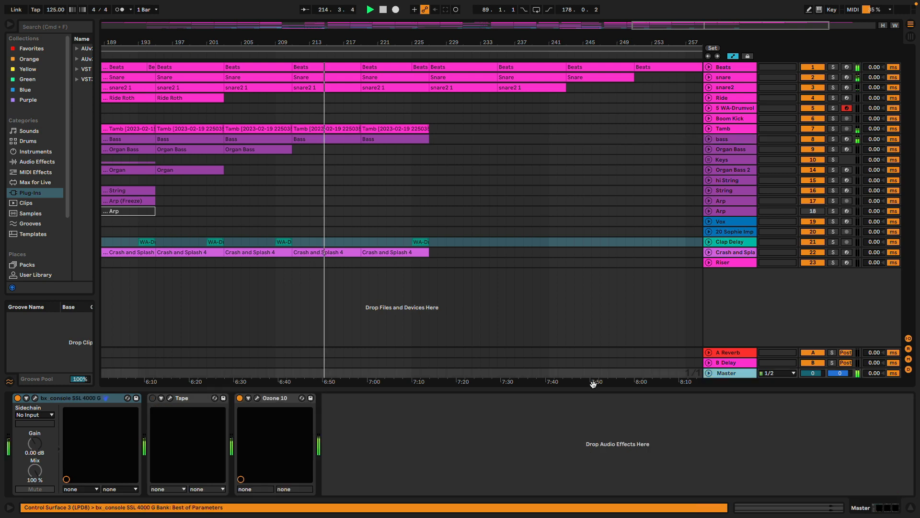
left_click(35, 399)
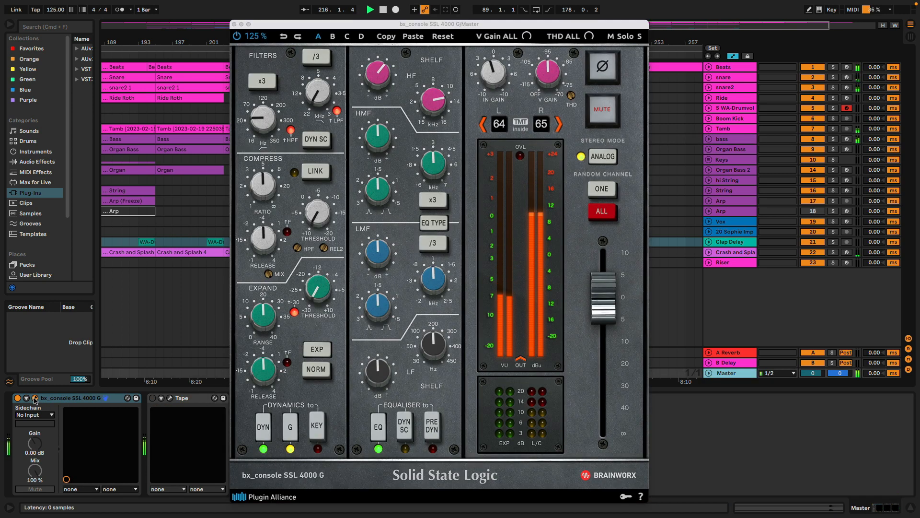
left_click(234, 24)
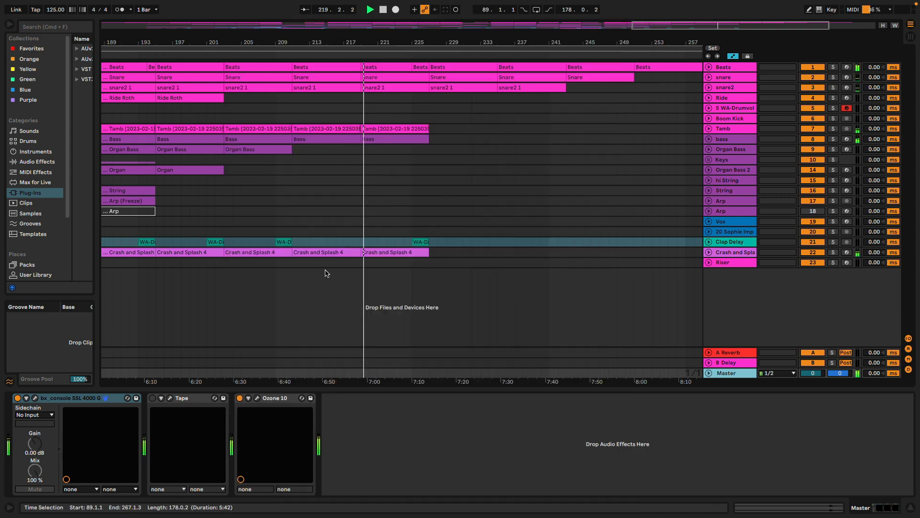
- Show the Tape device on the Master chain, inspect the Ozone 10 plug-in window, and close it
left_click(195, 398)
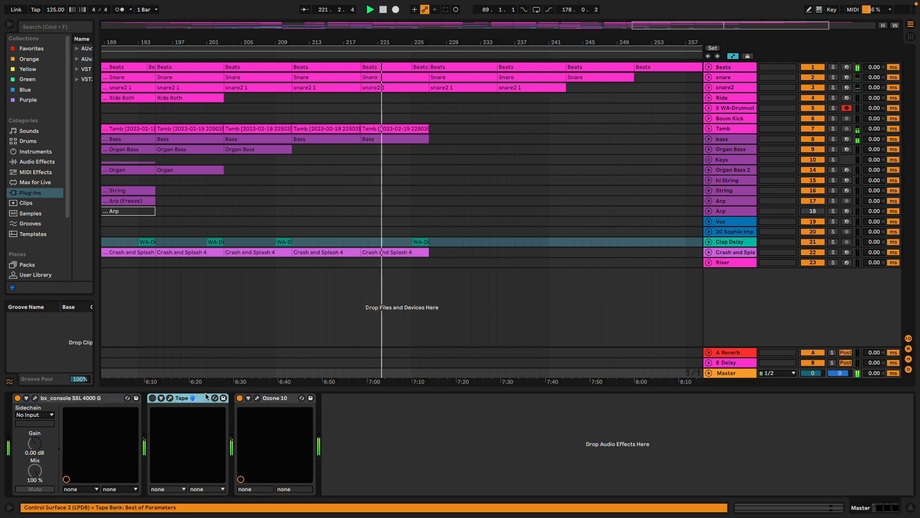
left_click(257, 398)
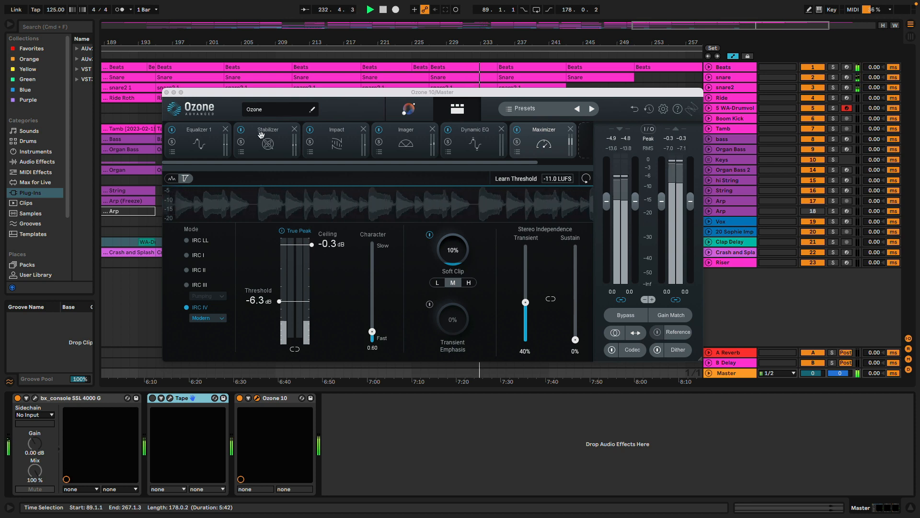
left_click(166, 92)
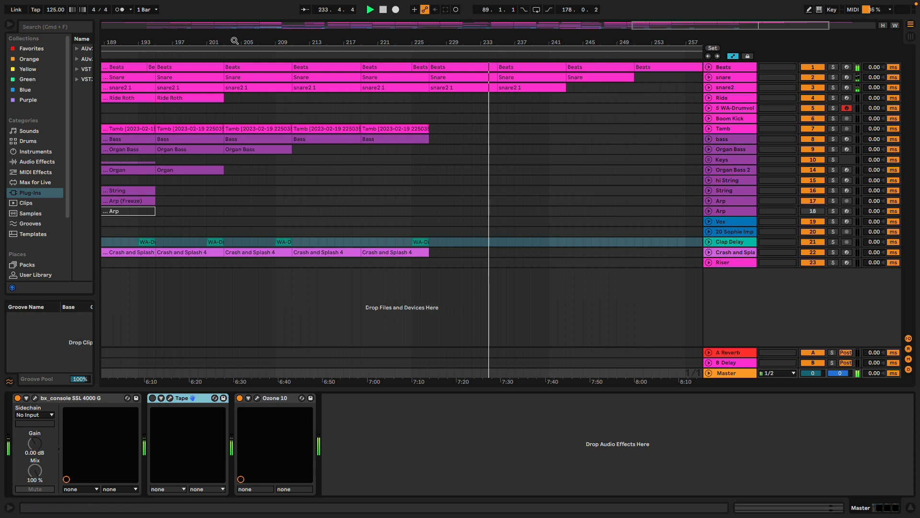
- Extend the loop region by moving its start back to bar 65
key("minus")
key("minus")
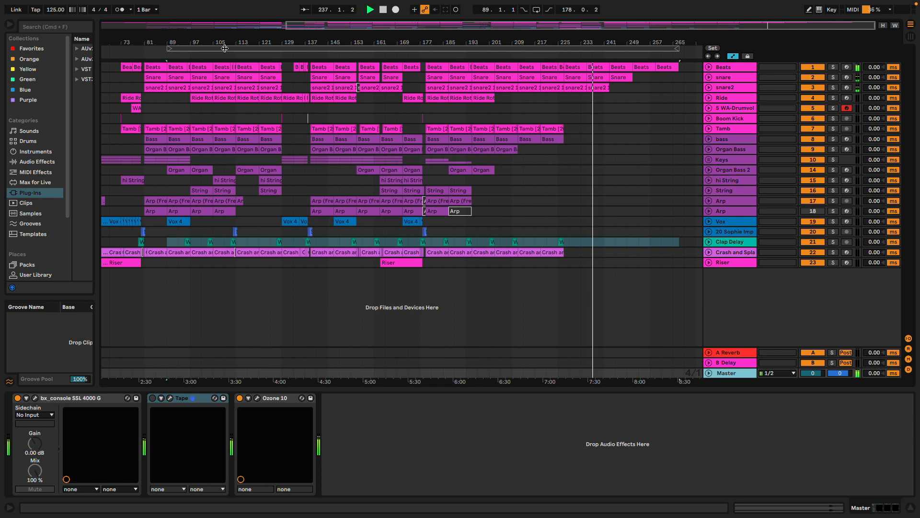
left_click_drag(223, 44, 242, 49)
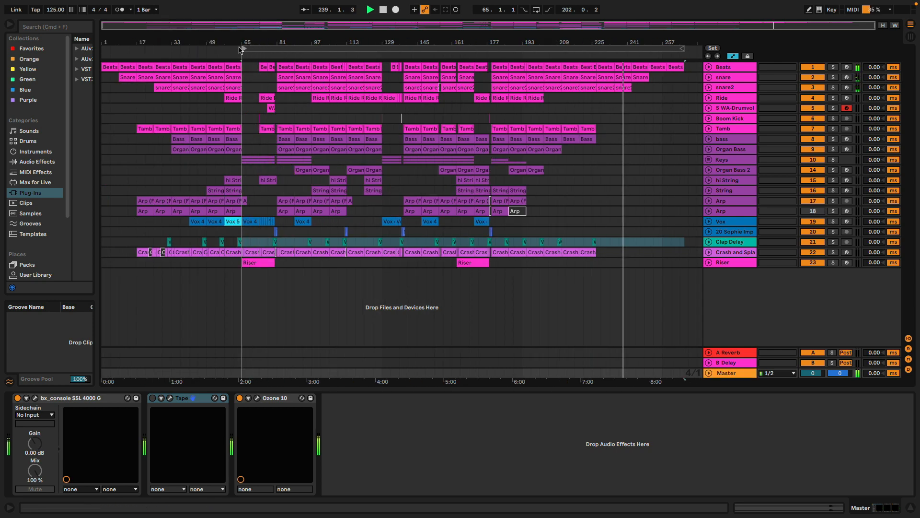